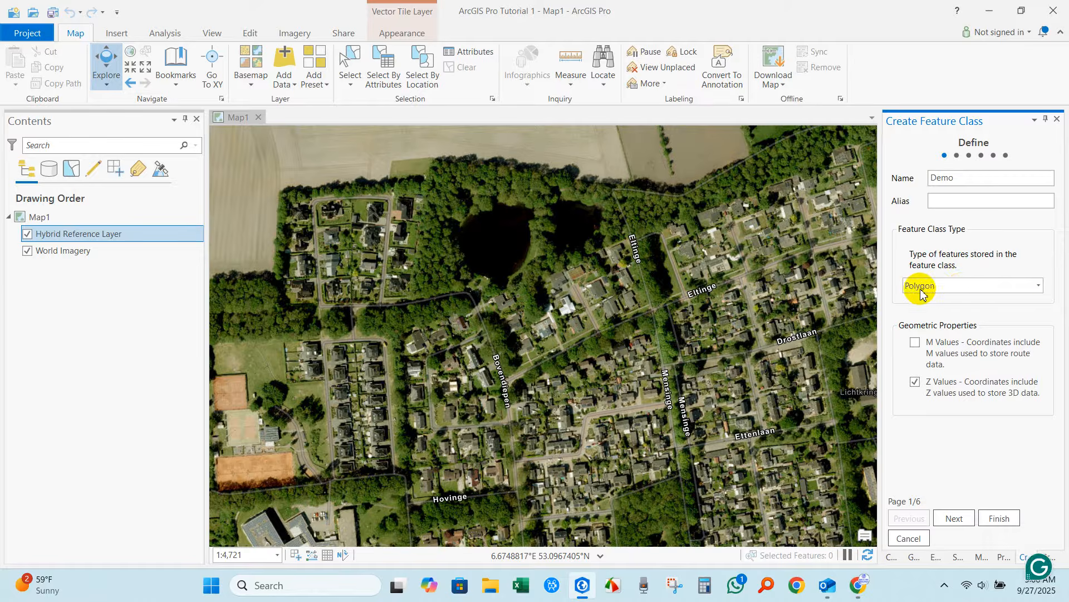
Create the Demo feature class with the Polygon type and add it to the current map.
click(926, 285)
click(933, 285)
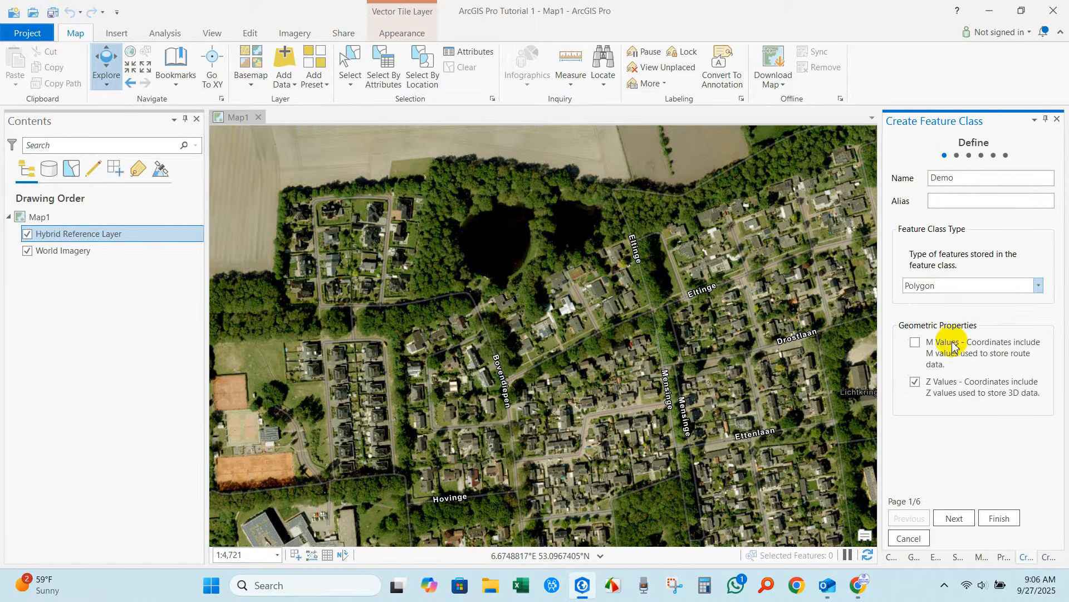
click(999, 518)
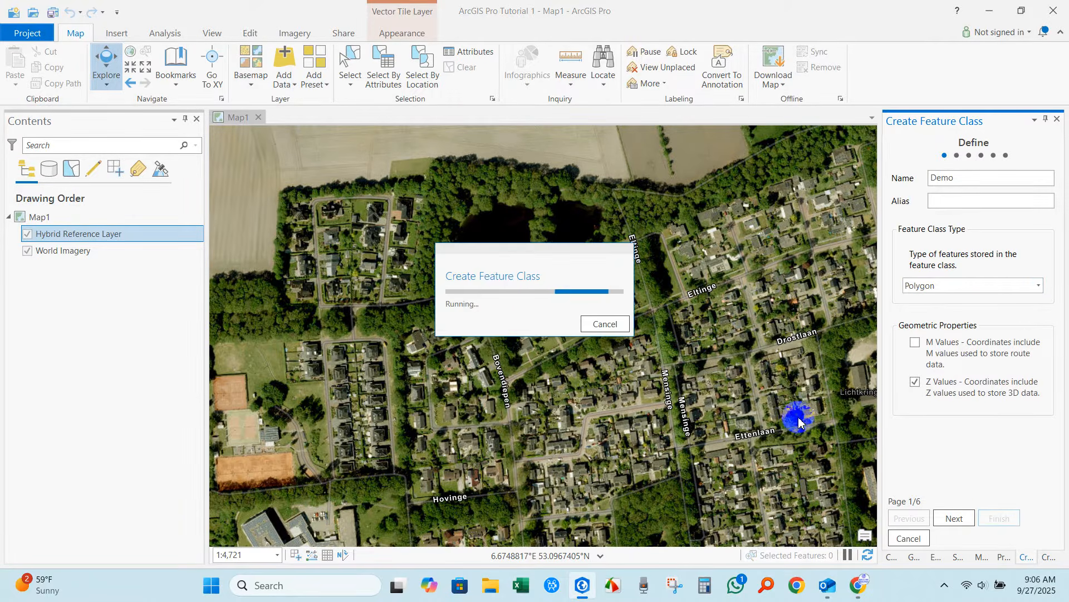
right_click(969, 322)
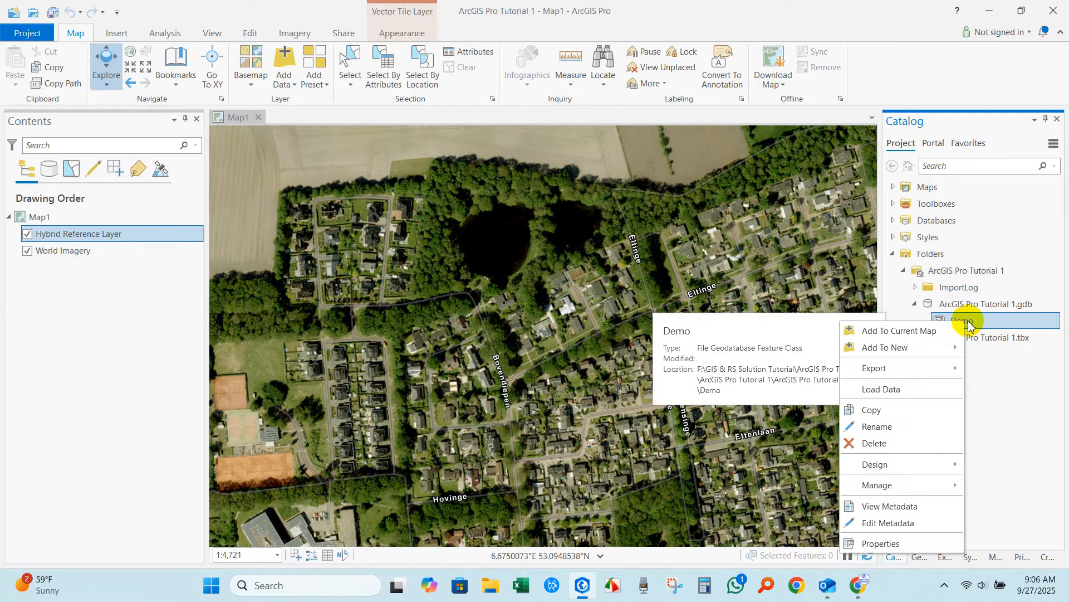
click(920, 330)
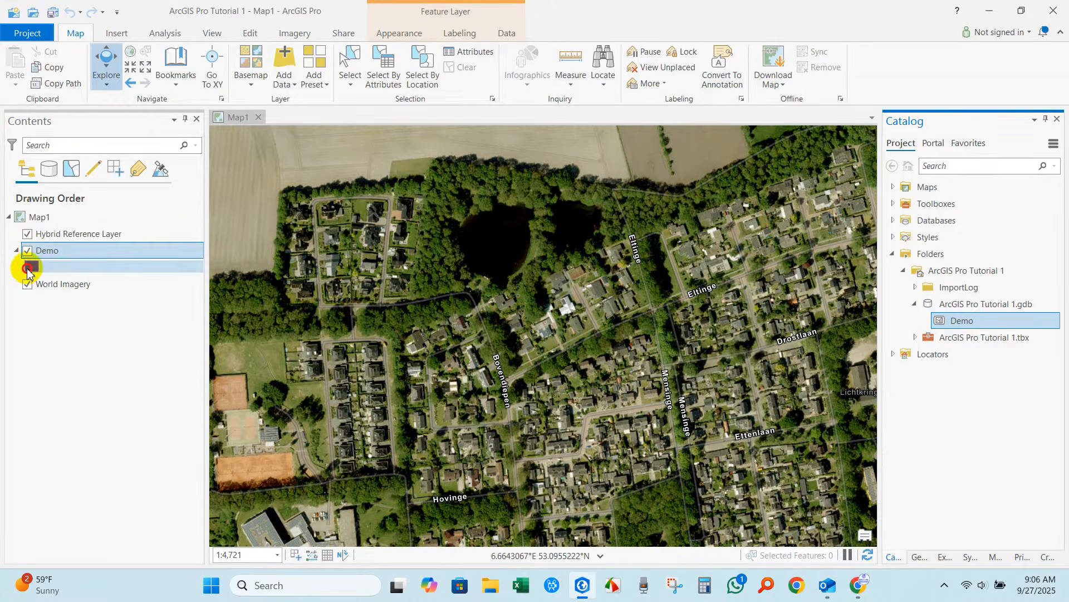
Apply the Recreation symbol from the ArcGIS 2D gallery to the Demo layer.
click(28, 273)
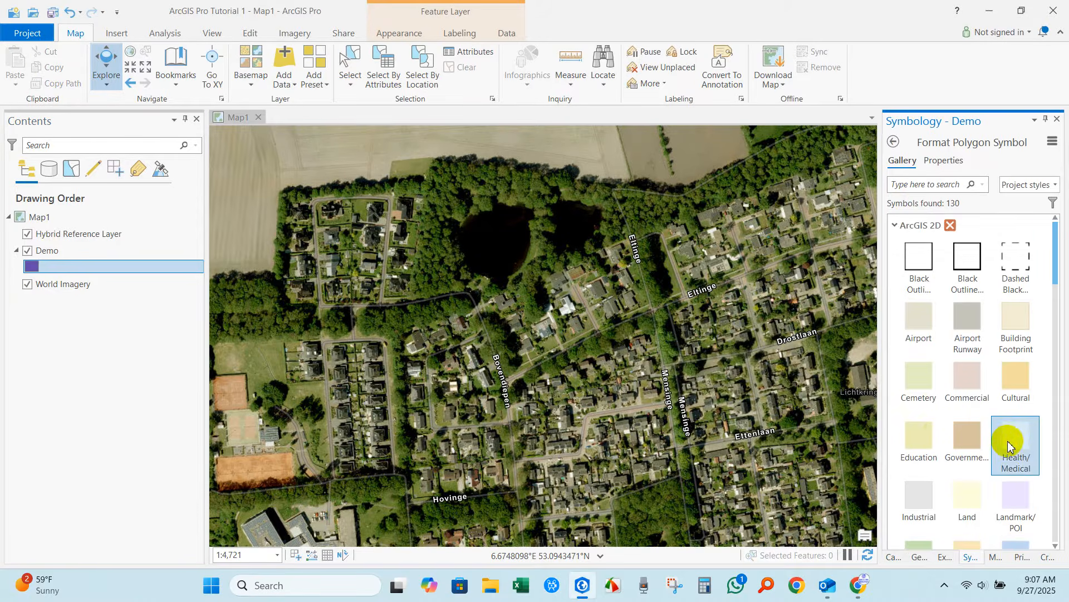
scroll(1011, 440, down, 1)
scroll(1006, 497, down, 2)
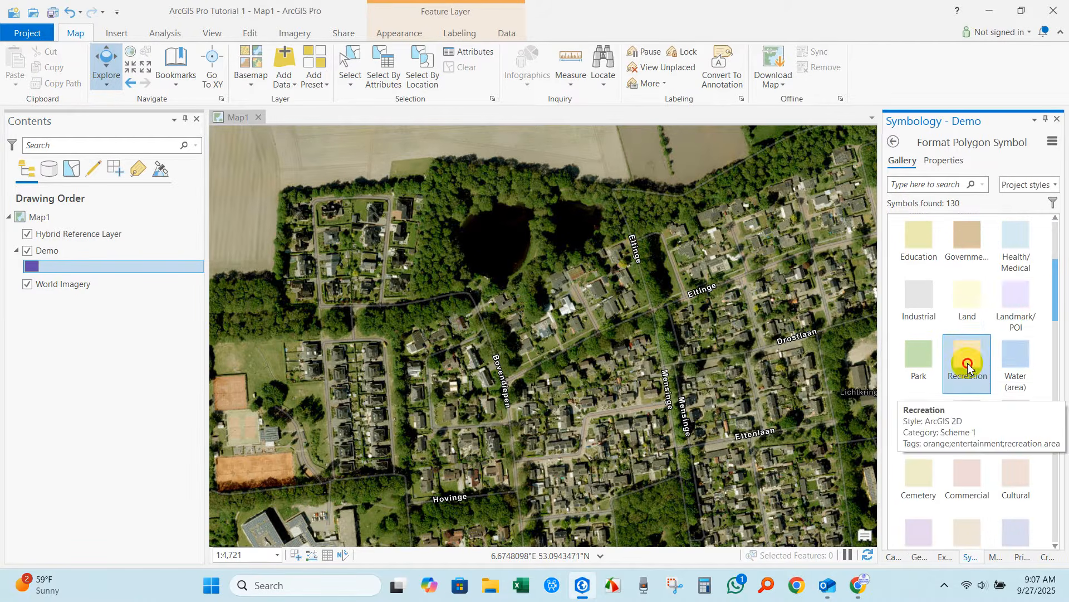
click(964, 365)
scroll(952, 374, up, 2)
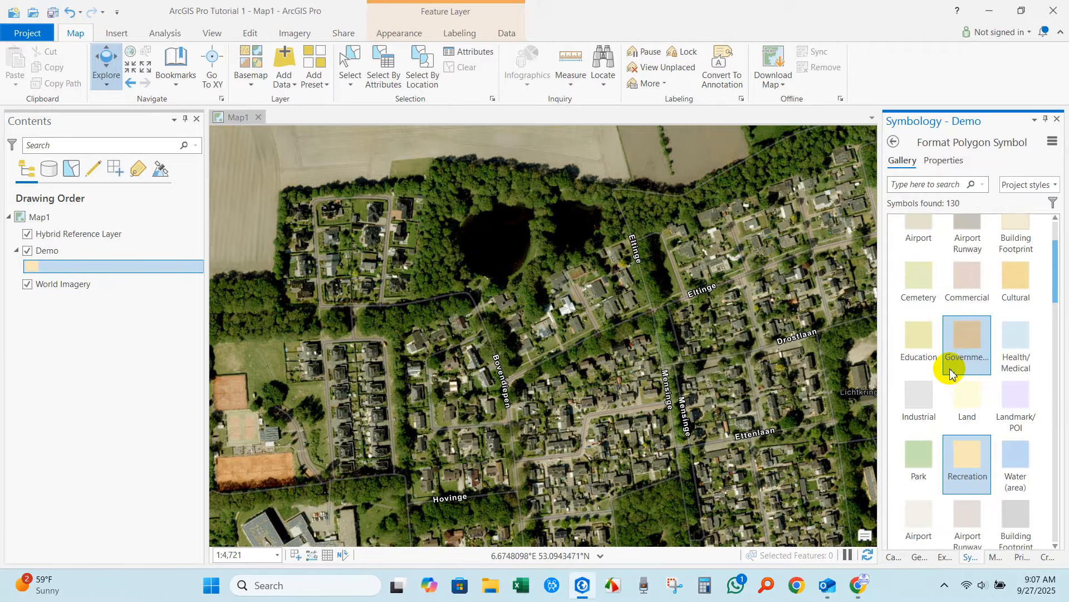
Digitize a Demo polygon tracing the shoreline of the larger dark pond north of Bovendiepen.
click(249, 34)
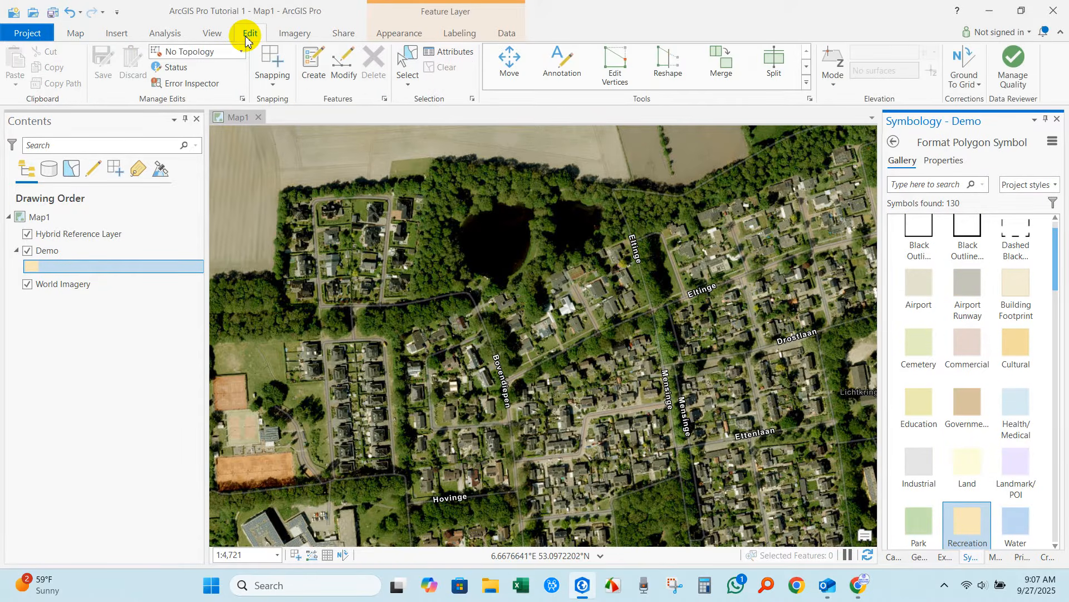
click(309, 65)
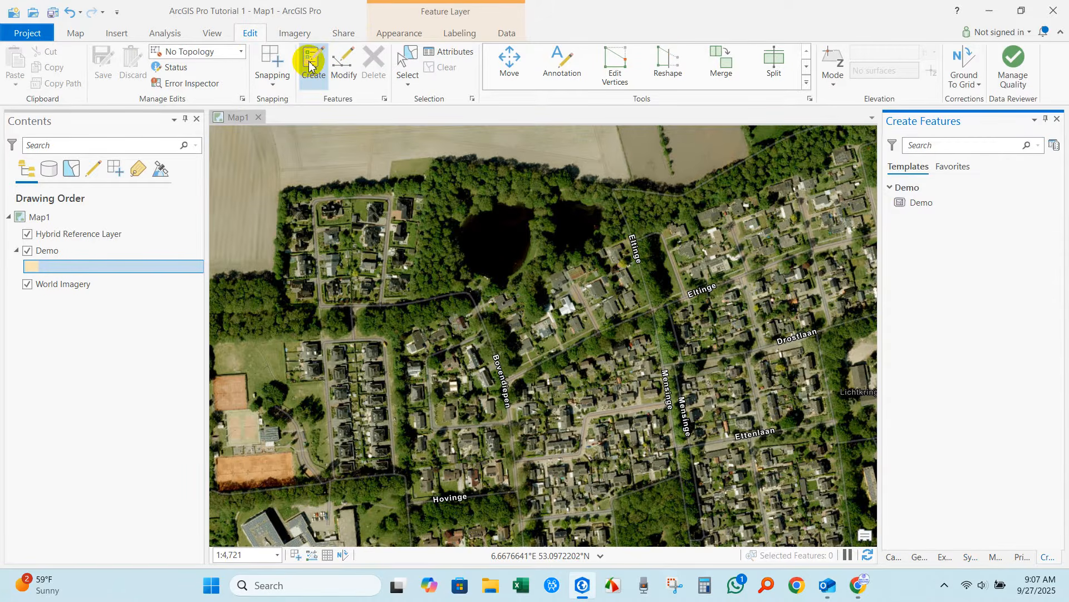
click(901, 204)
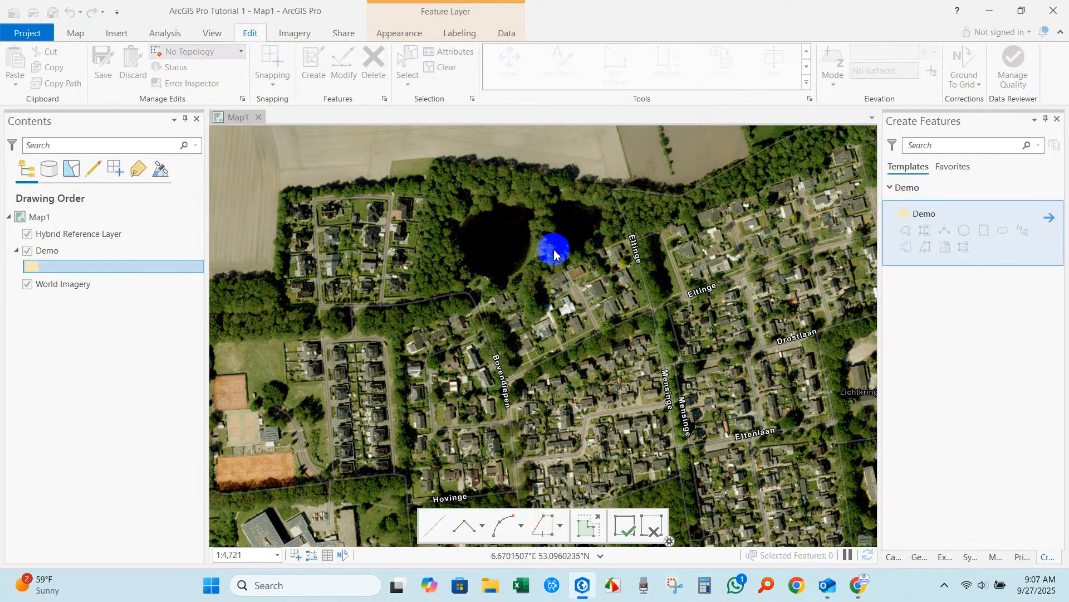
click(481, 273)
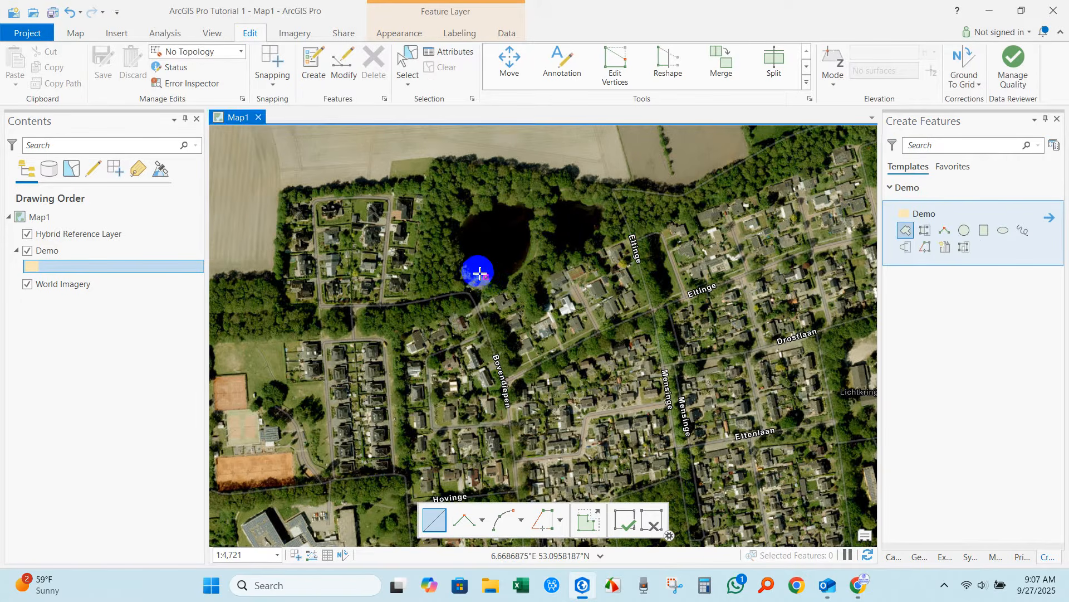
click(449, 240)
click(460, 224)
click(471, 214)
click(483, 213)
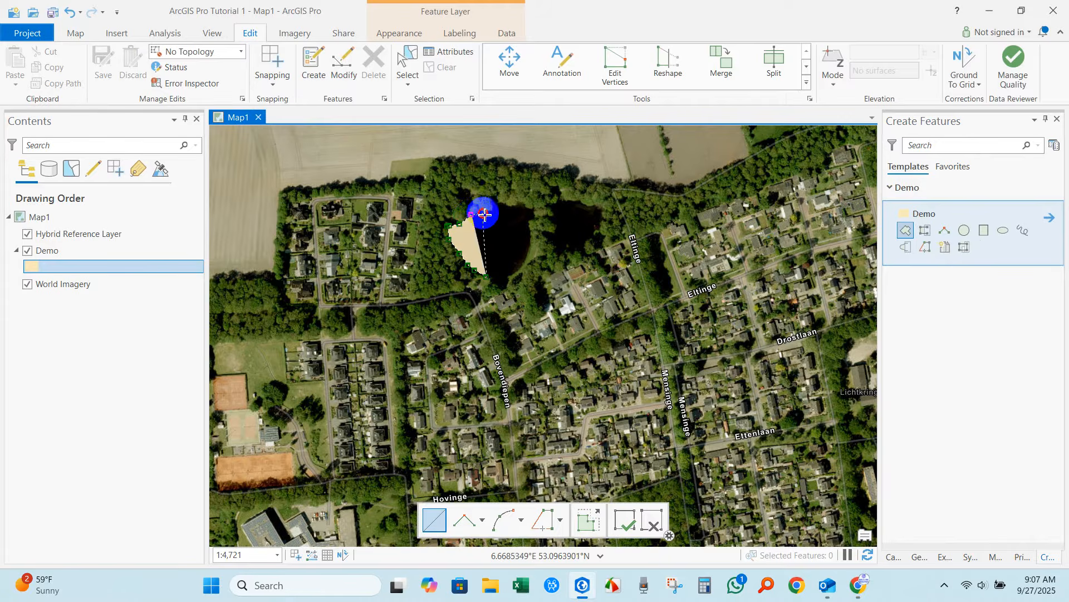
click(494, 205)
click(504, 202)
click(519, 205)
click(526, 210)
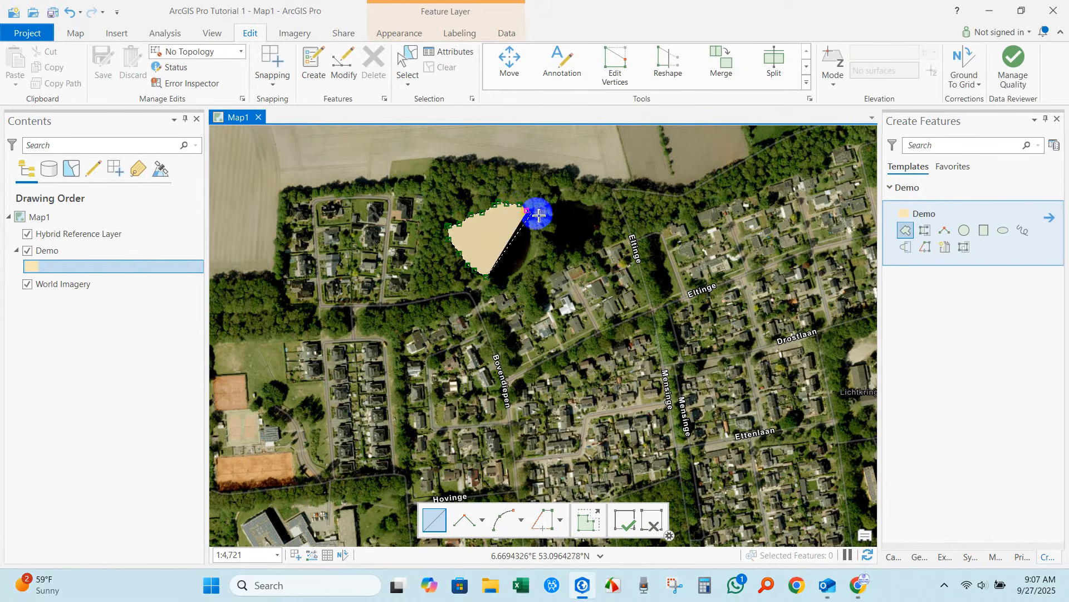
click(531, 251)
click(525, 268)
double_click(500, 290)
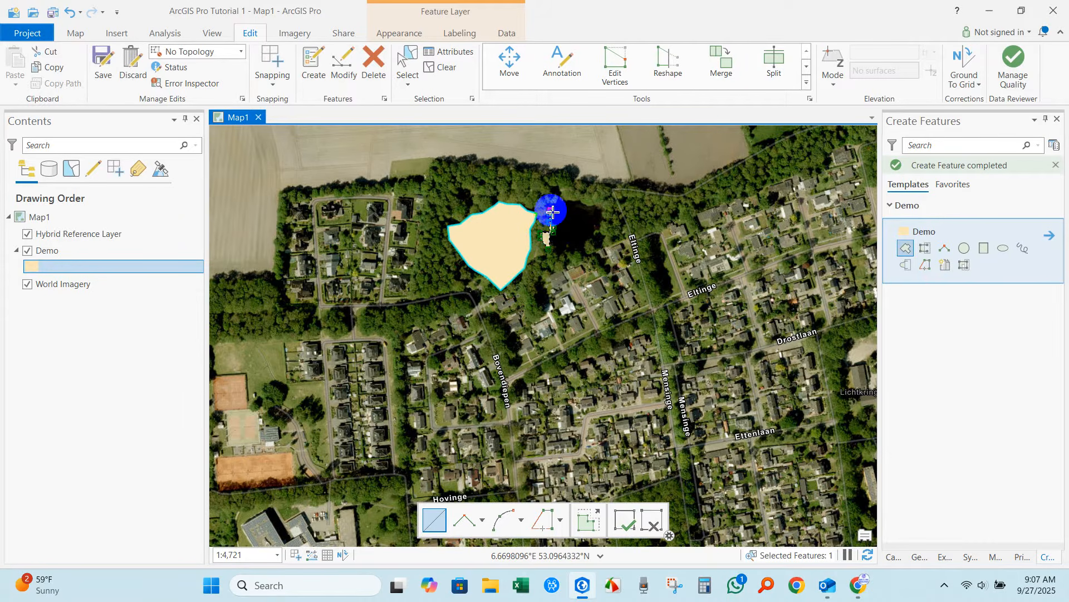
Digitize more Demo polygons over the smaller pond, the surrounding wooded areas and several housing plots.
click(574, 200)
click(591, 208)
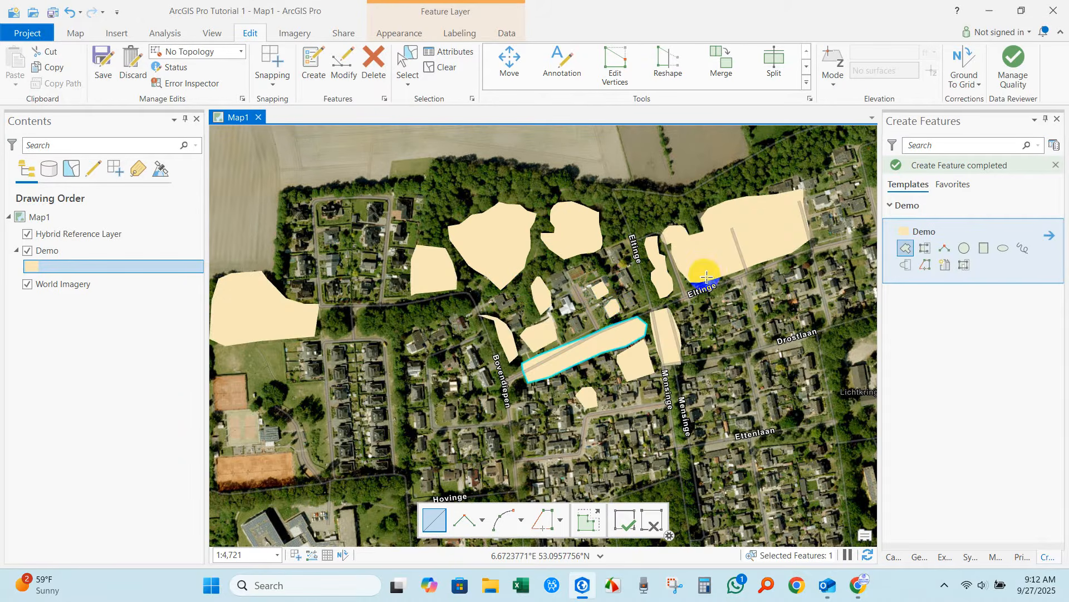
Change the Demo layer's symbol to the unfilled 2 pt black outline and check it by toggling World Imagery.
click(893, 556)
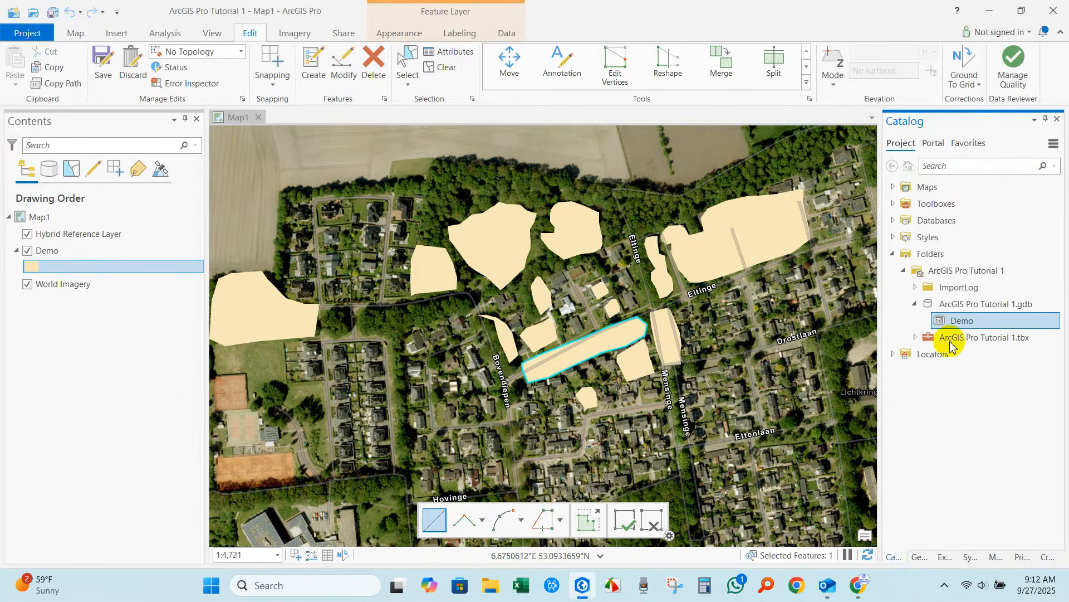
click(29, 268)
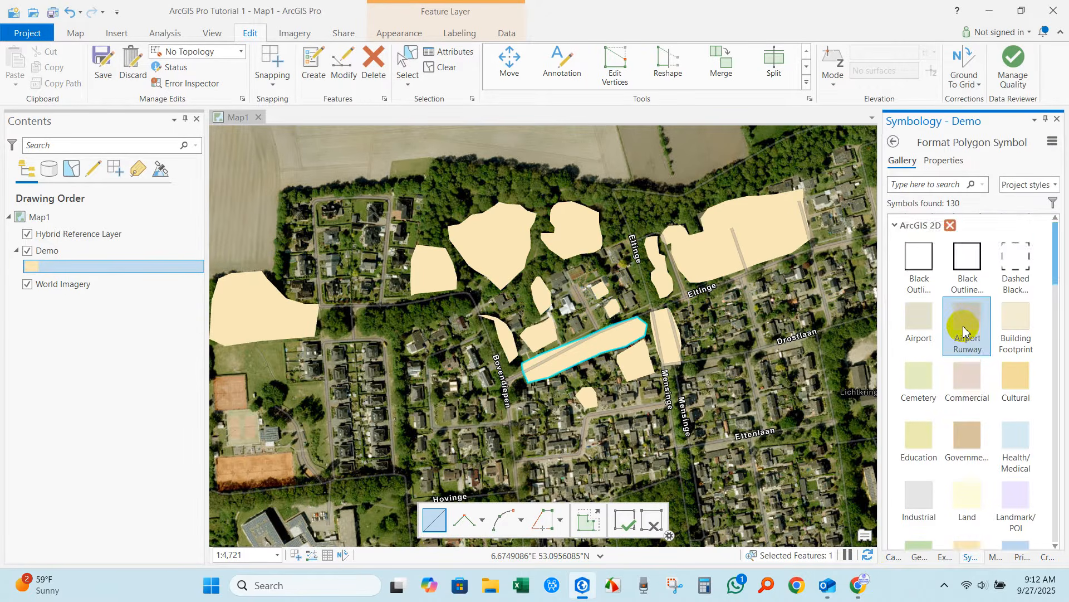
click(925, 265)
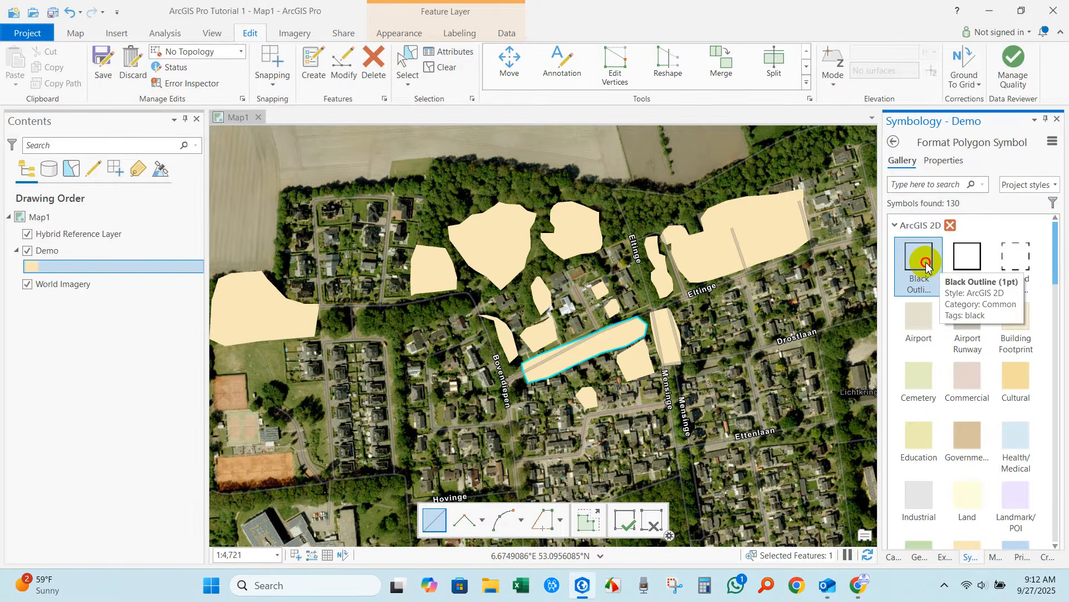
click(970, 260)
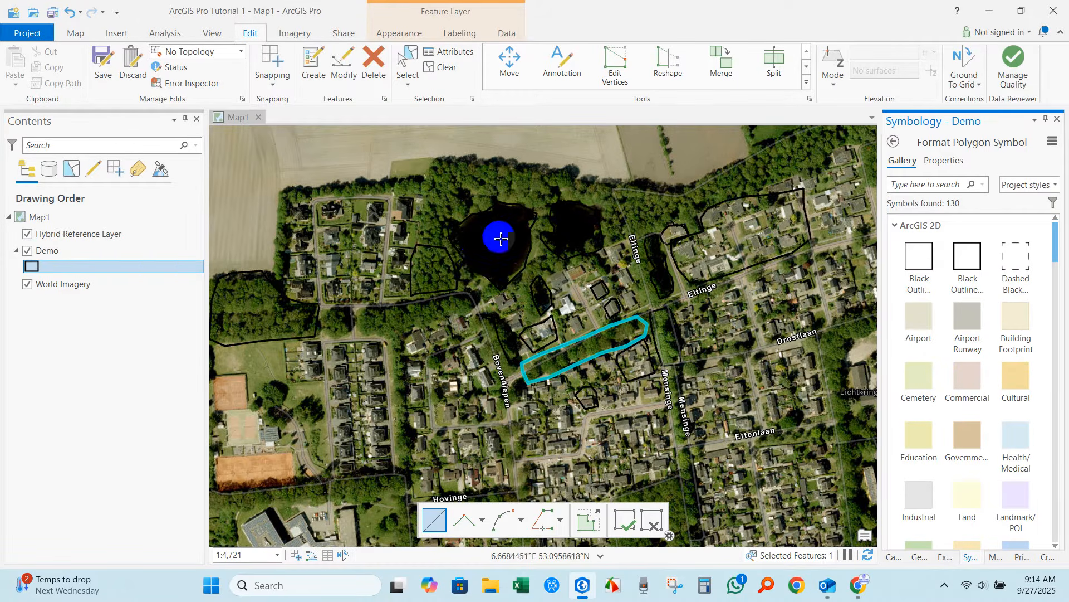
click(27, 285)
click(27, 284)
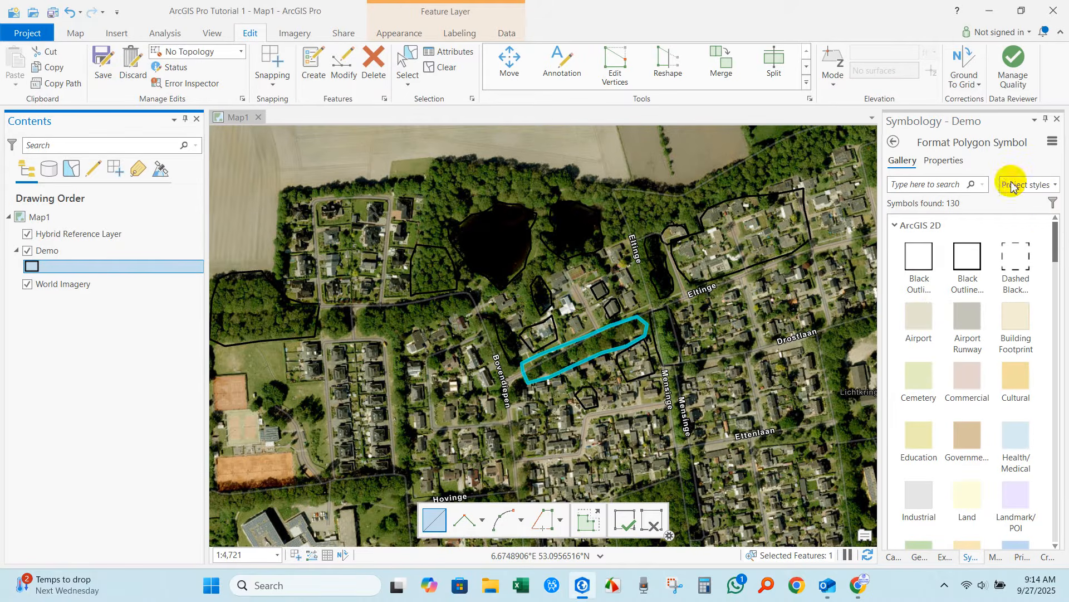
Set the Demo polygon symbol's outline color to red and apply it.
click(944, 161)
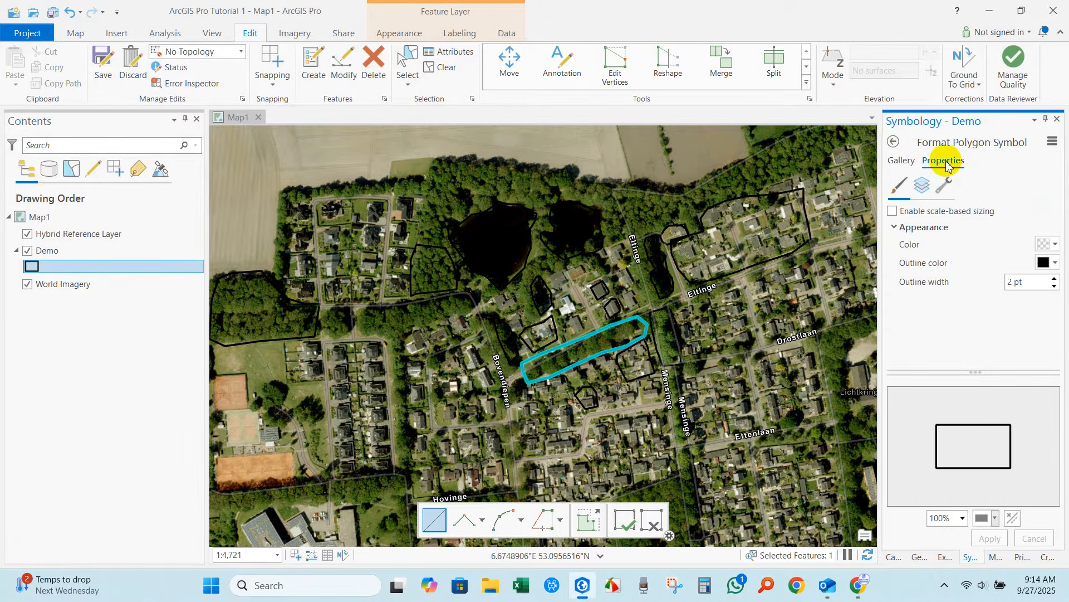
click(1054, 263)
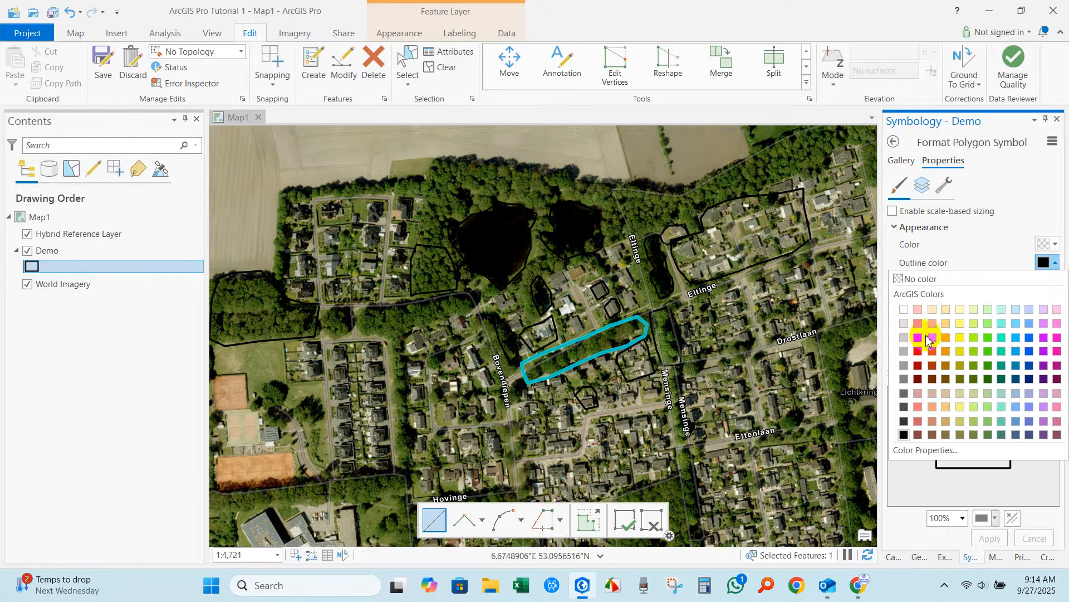
click(919, 338)
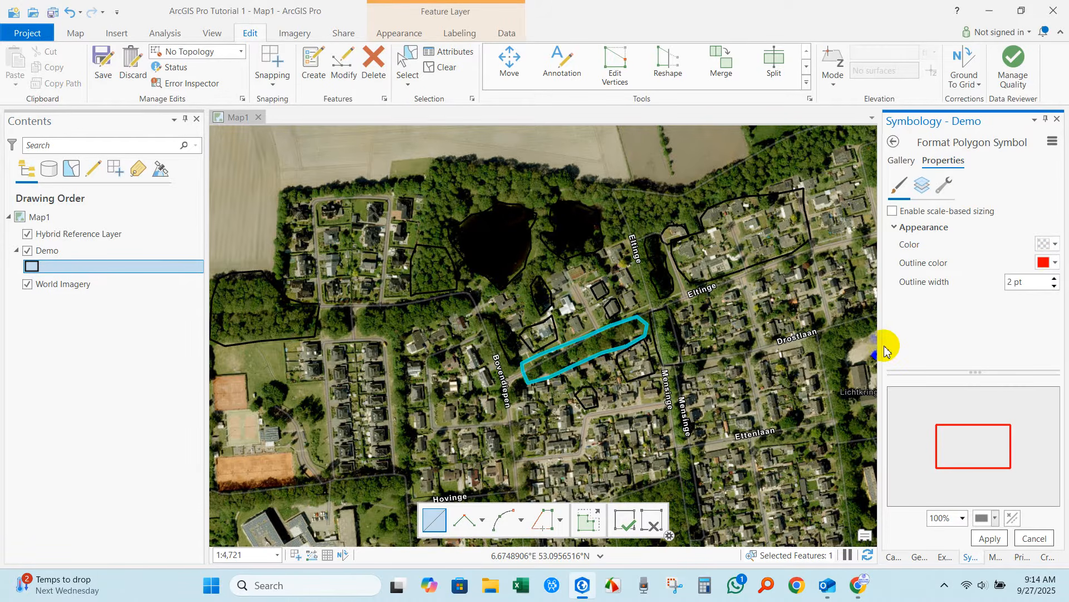
click(988, 540)
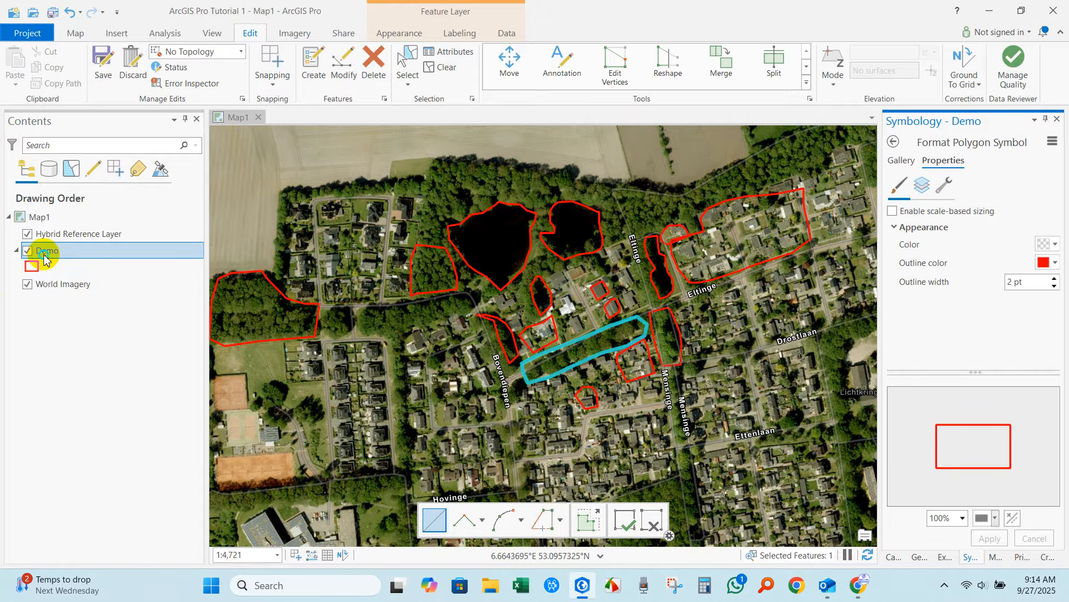
Clear the feature selection and open the Demo layer's attribute table.
right_click(45, 259)
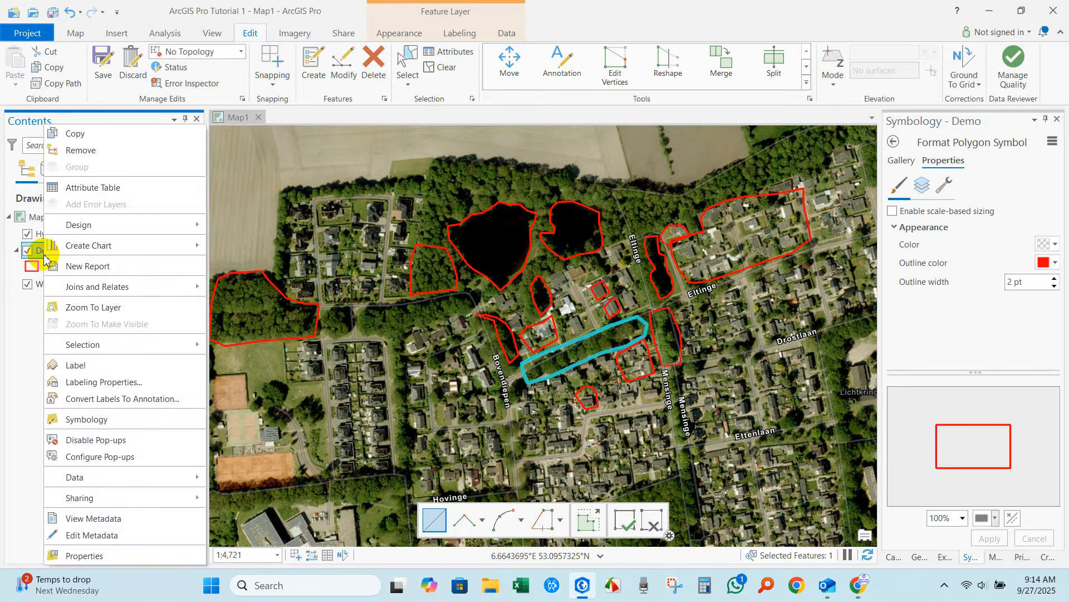
click(20, 324)
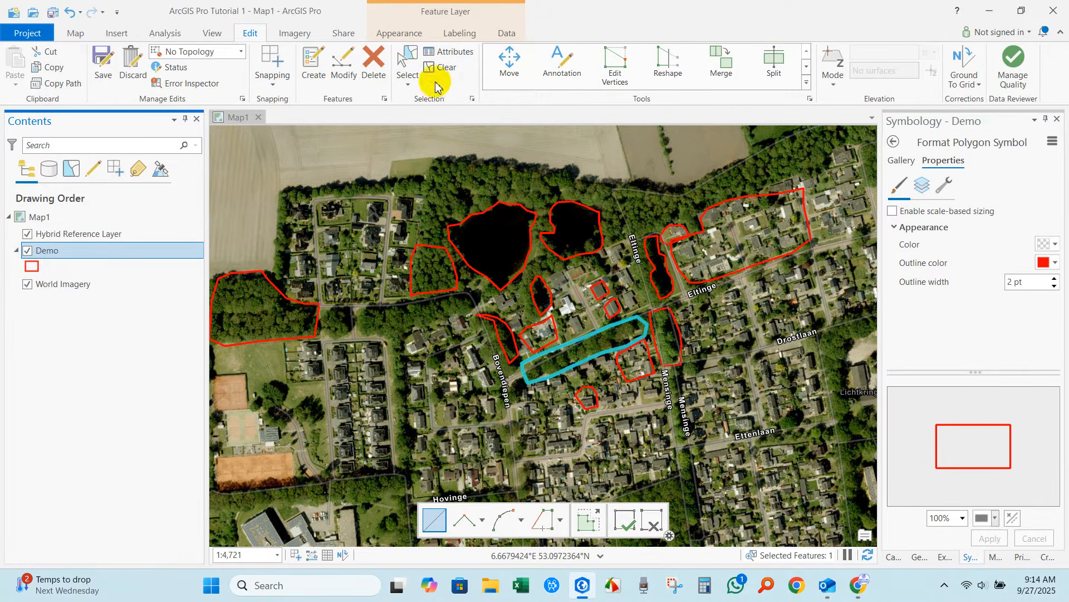
click(434, 74)
right_click(50, 255)
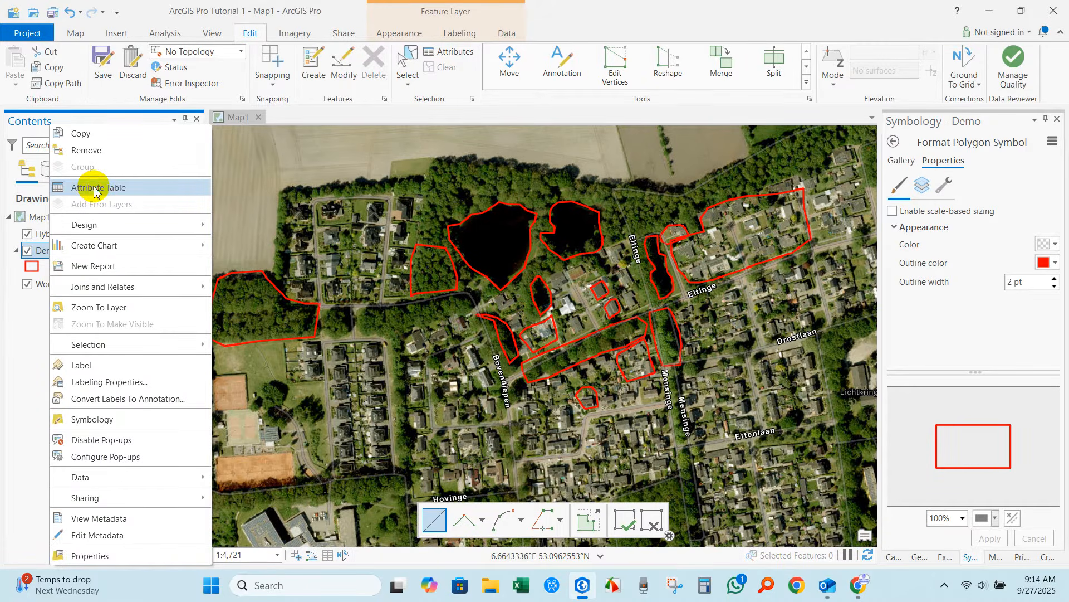
click(95, 190)
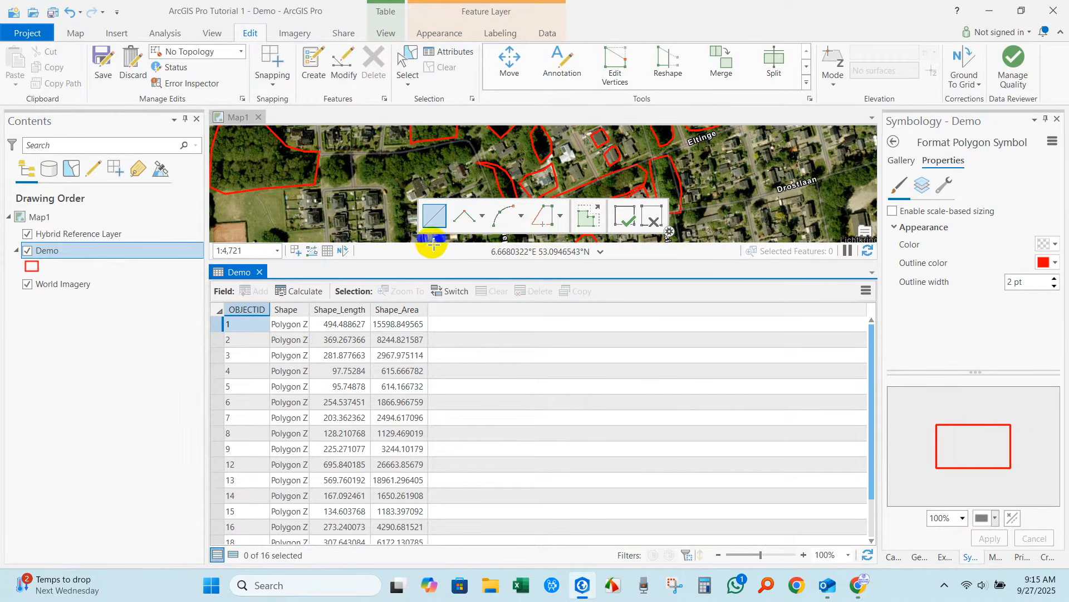
Zoom to the polygons with OBJECTID 1, 2, 6, 9 and 15 from the attribute table, and clear the selection.
click(216, 330)
double_click(217, 329)
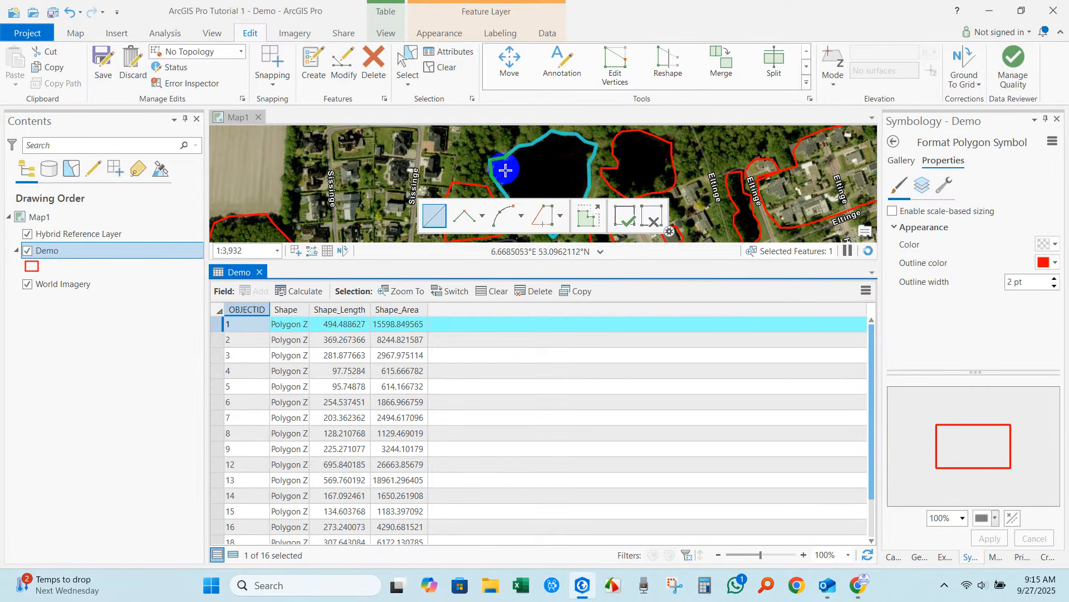
double_click(220, 339)
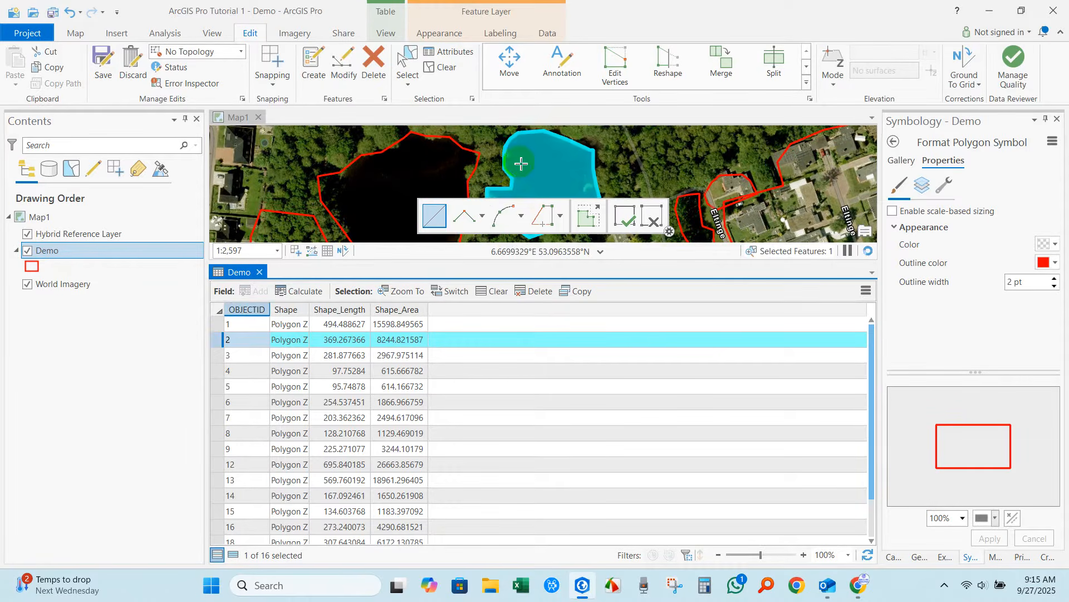
double_click(220, 406)
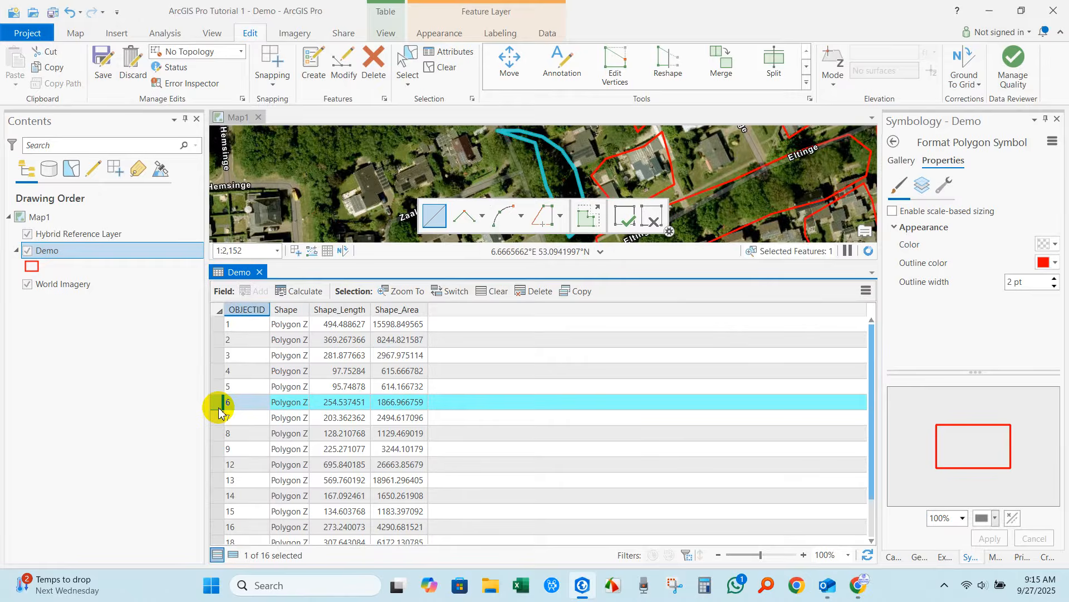
double_click(216, 451)
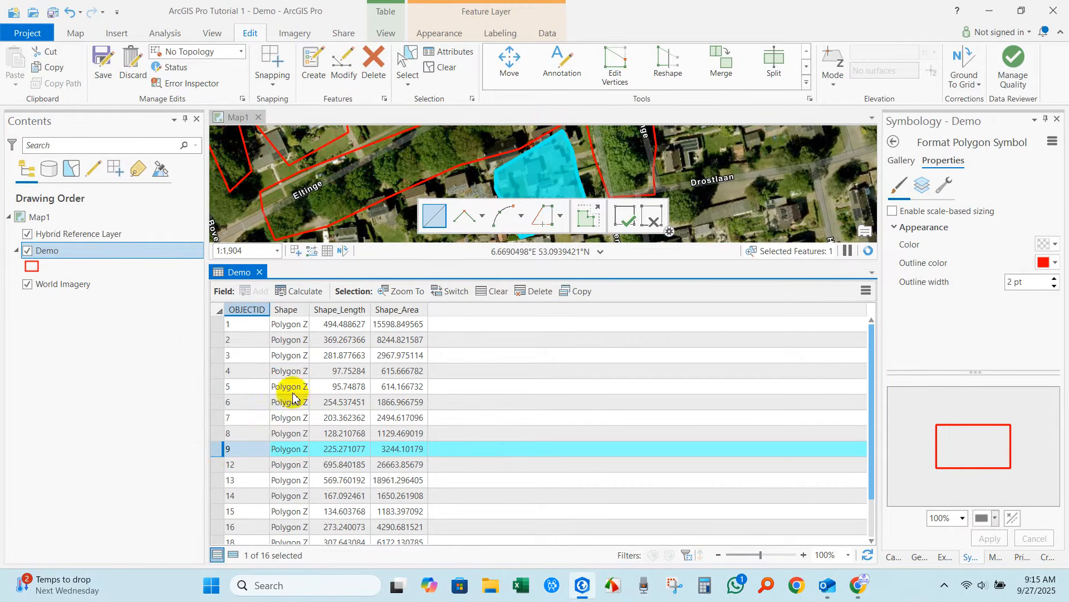
double_click(215, 510)
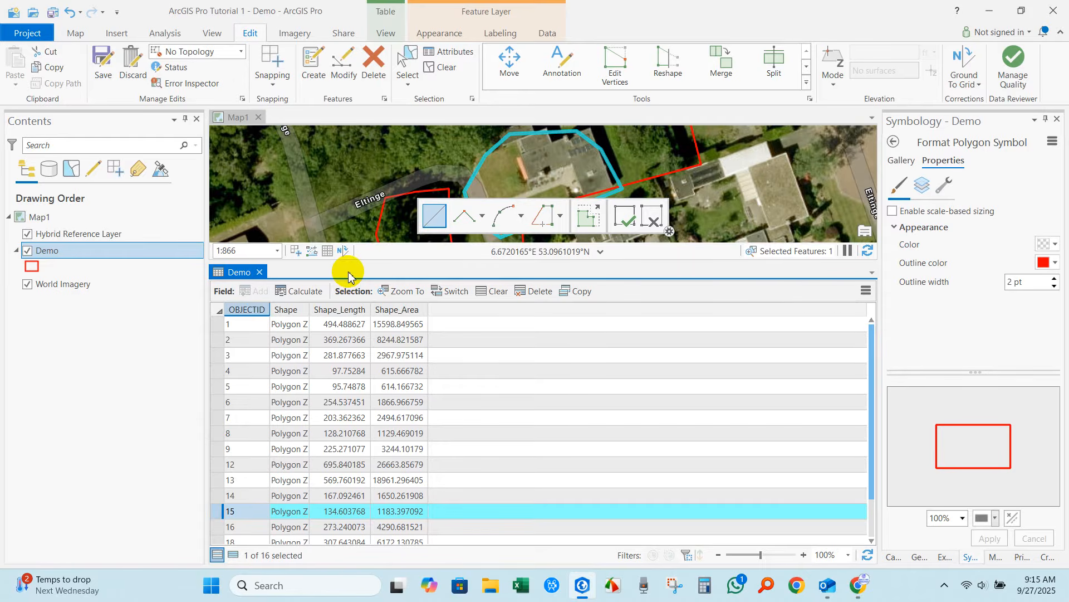
click(493, 295)
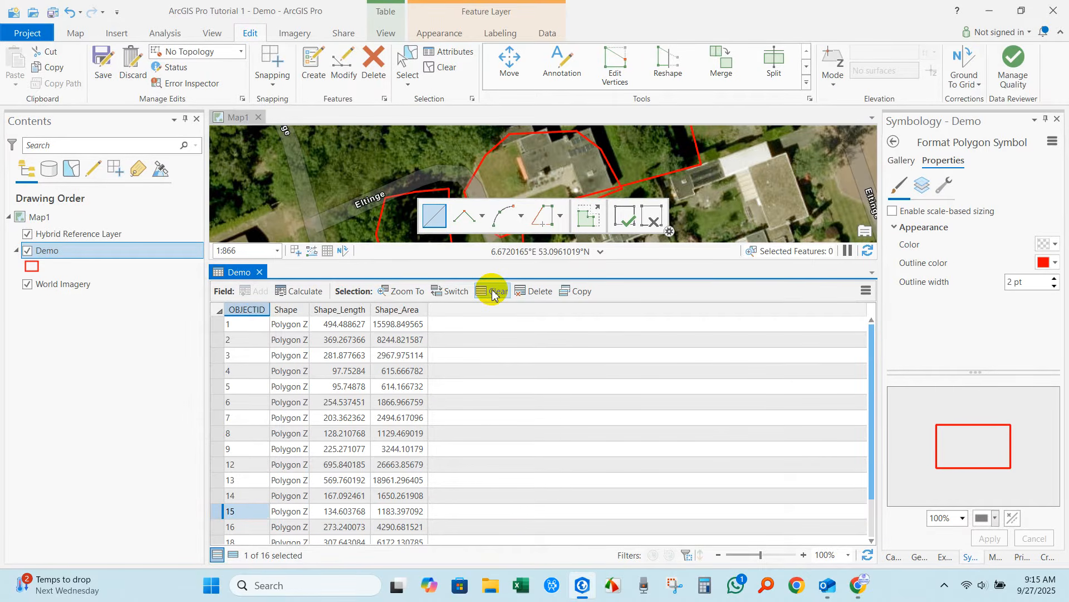
Save all edits, and add a field named Type with the Text data type to the Demo layer.
click(104, 66)
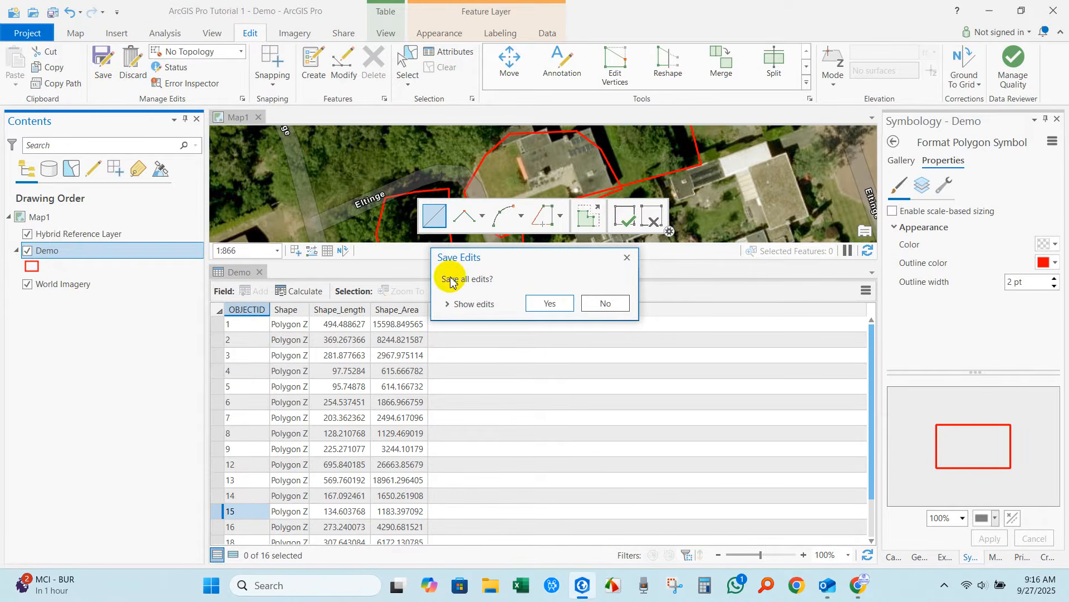
click(538, 305)
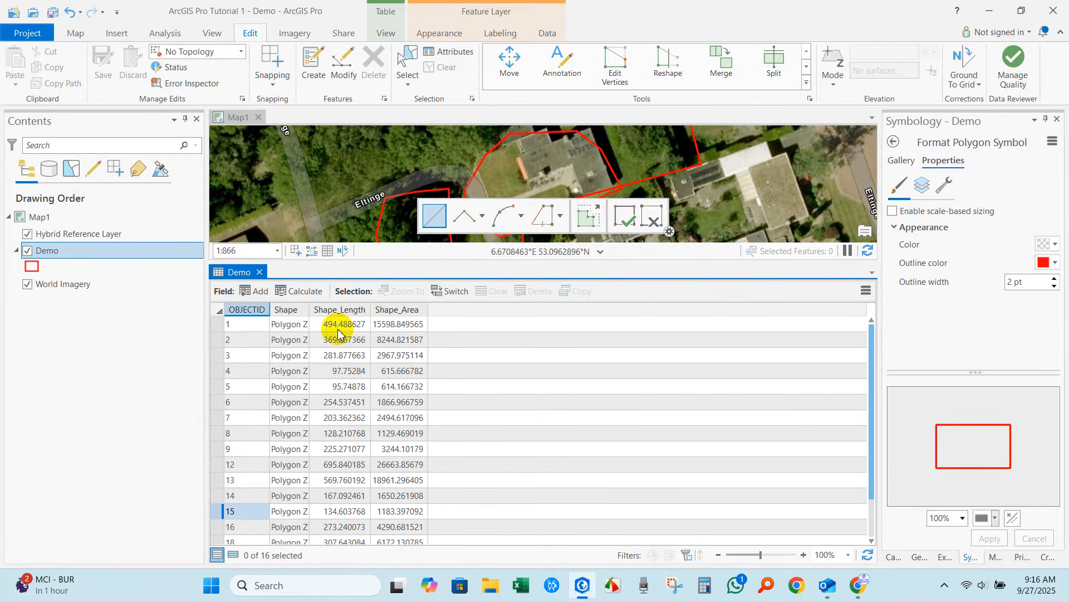
click(260, 292)
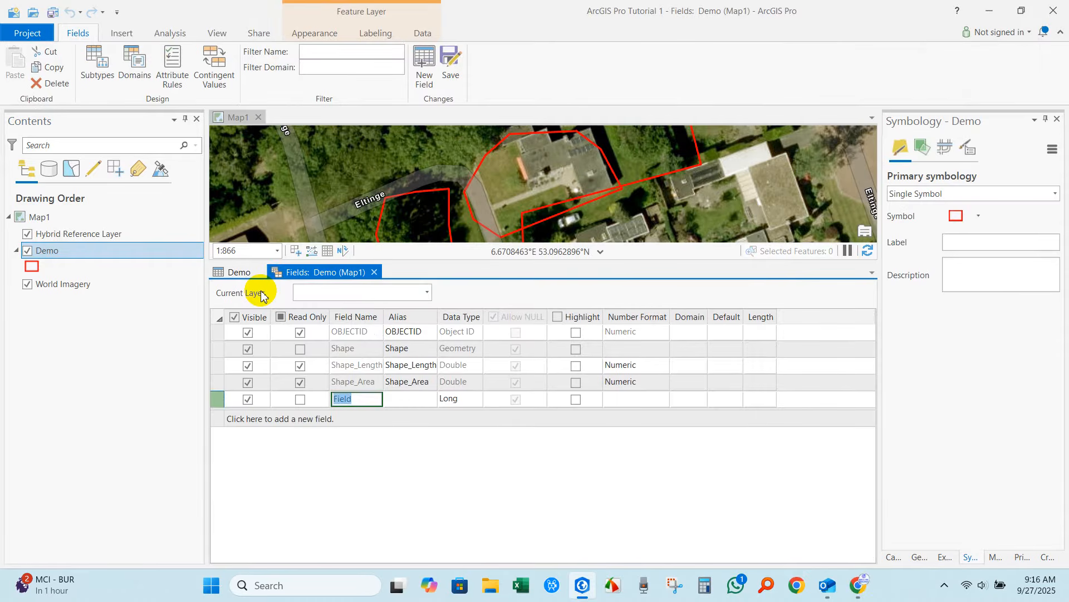
double_click(348, 399)
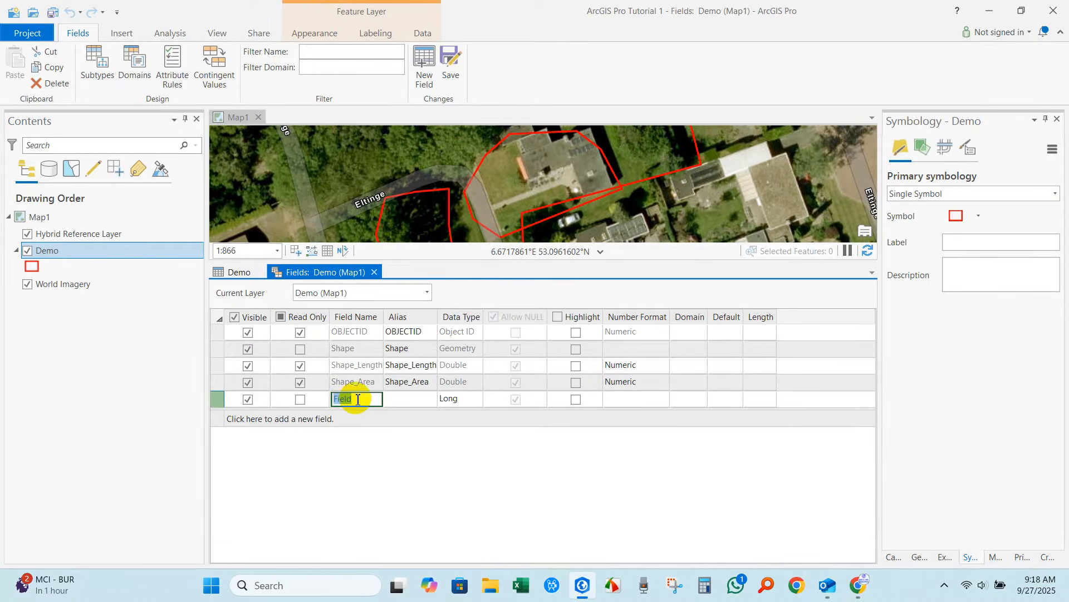
drag(362, 399, 324, 401)
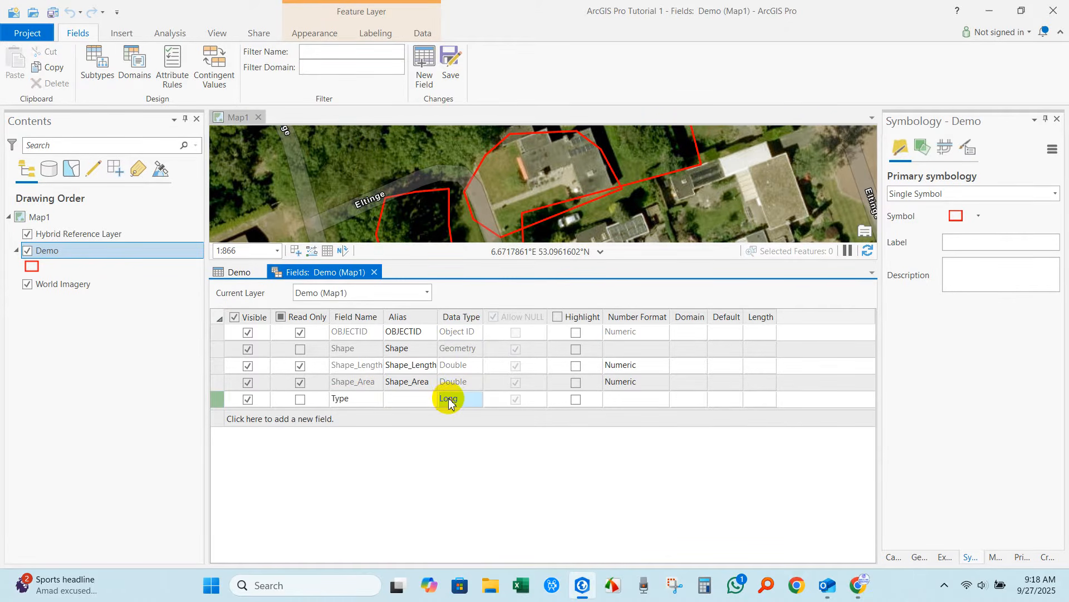
click(476, 400)
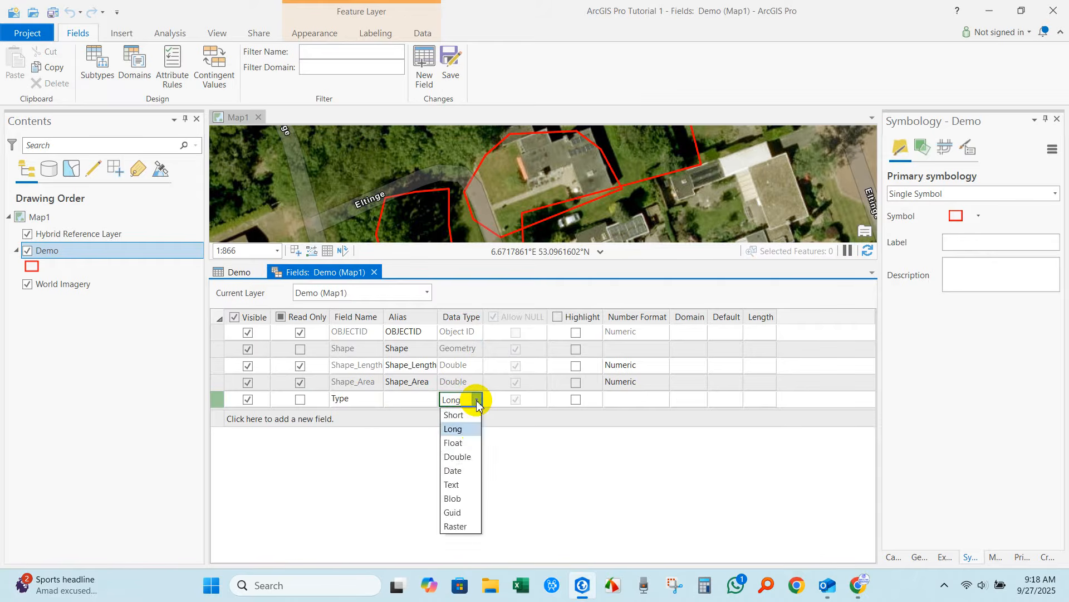
click(452, 485)
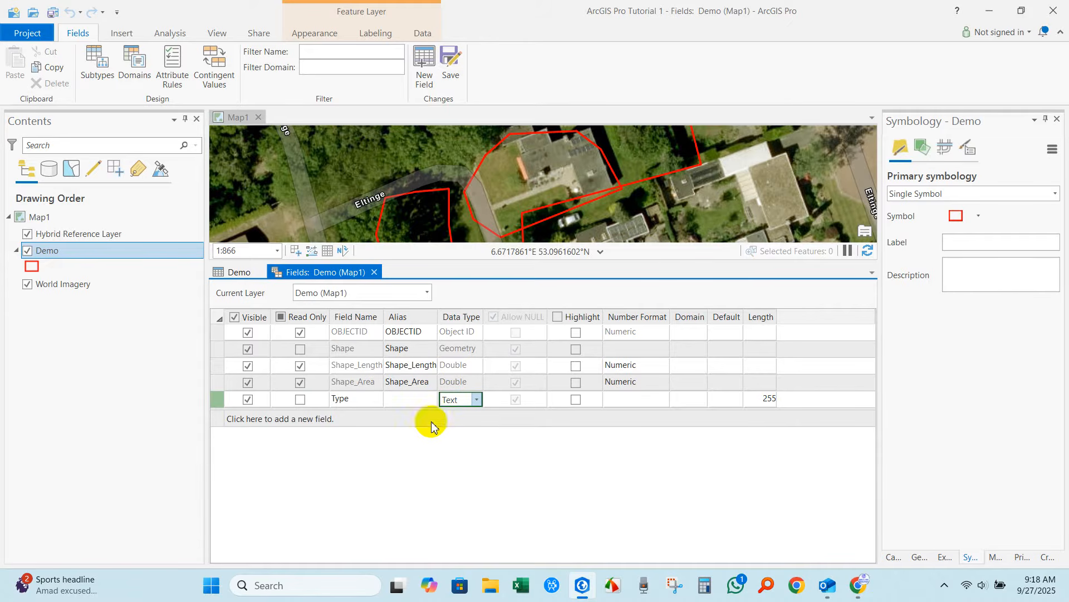
Add a field named Number with the Float data type to the Demo layer and save the field changes.
click(239, 271)
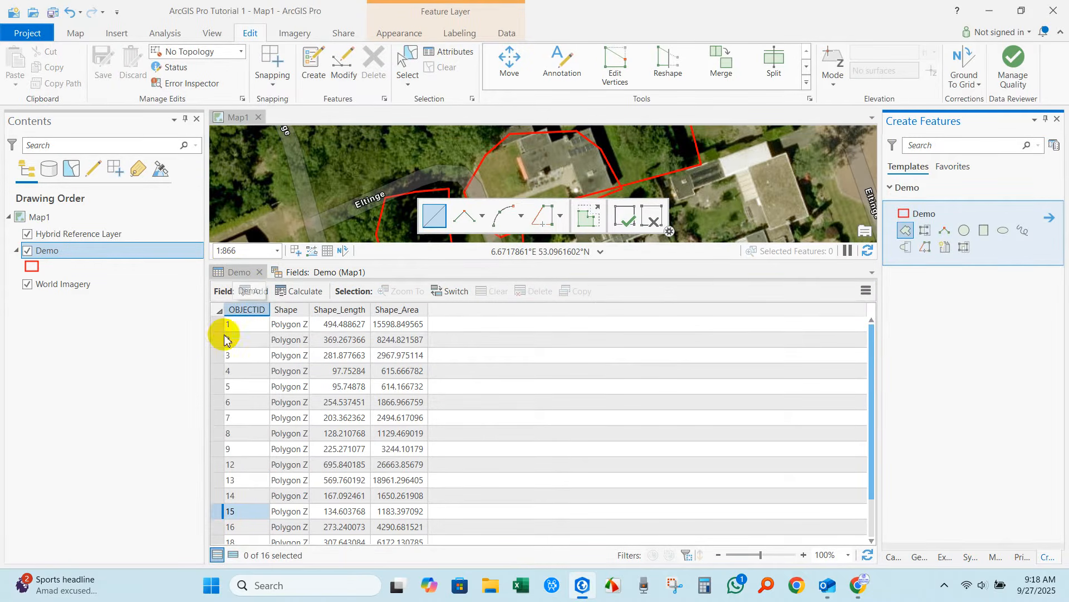
click(262, 292)
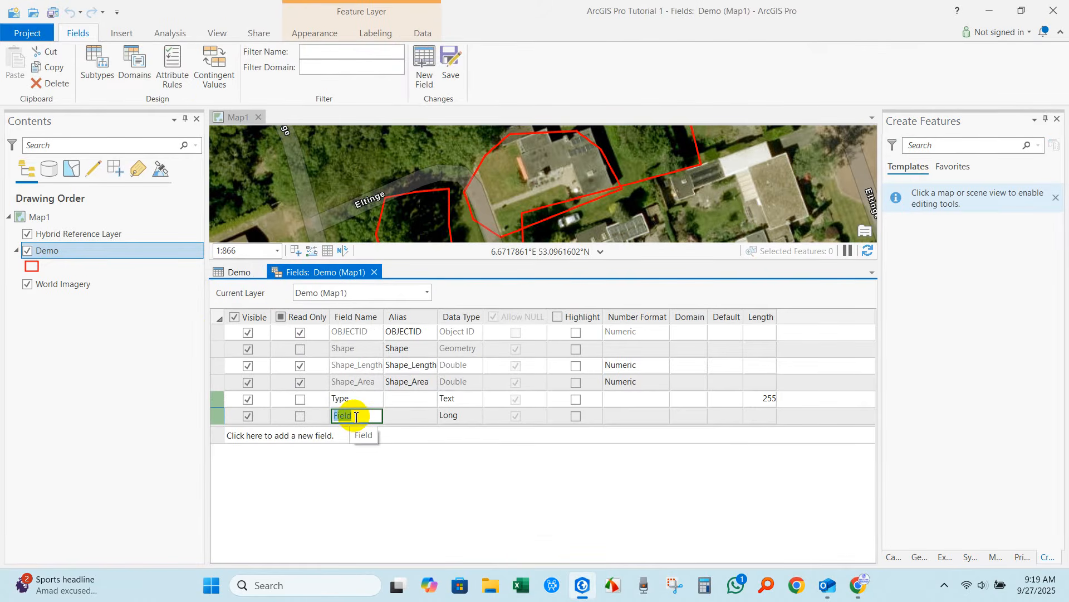
drag(360, 416, 319, 418)
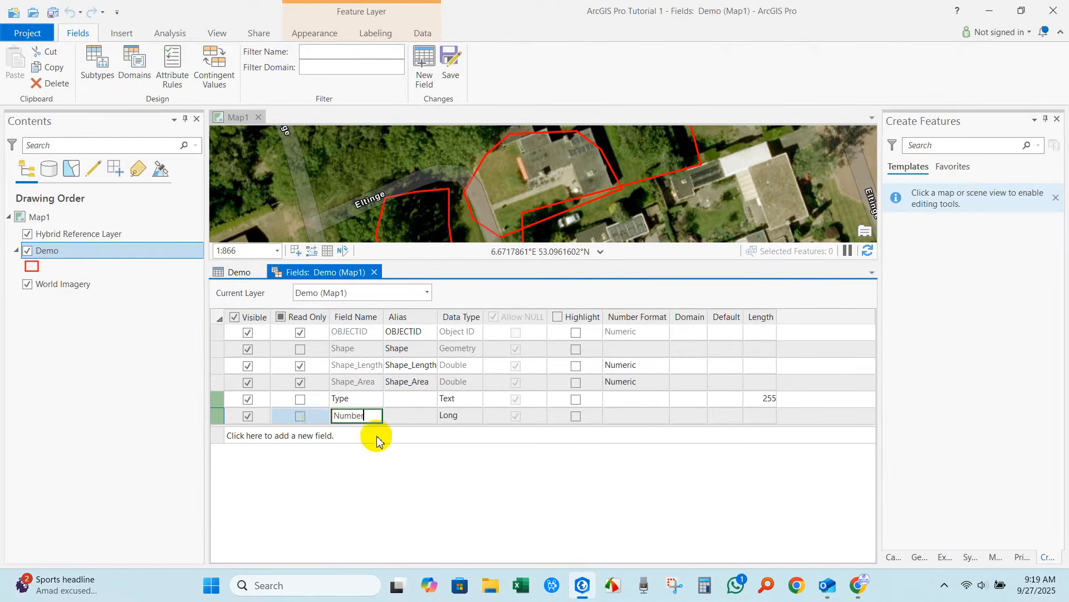
click(449, 418)
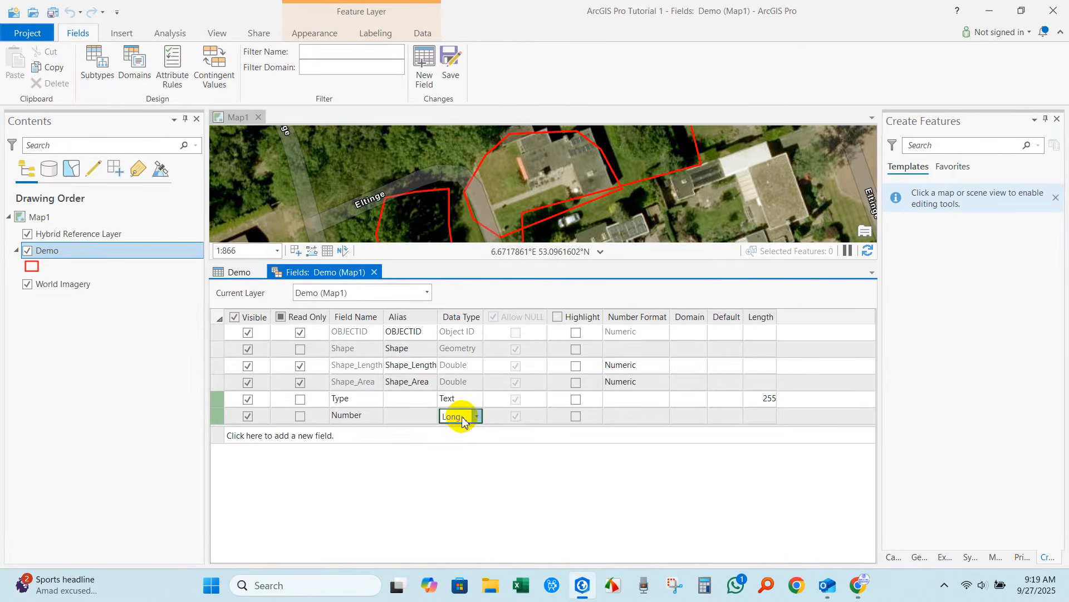
click(477, 418)
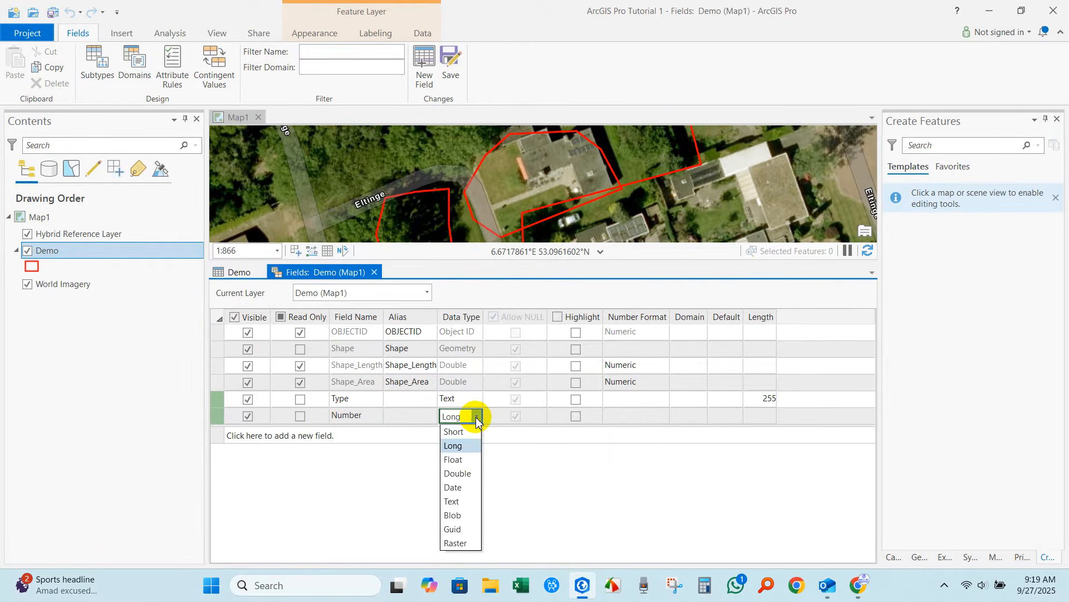
click(453, 459)
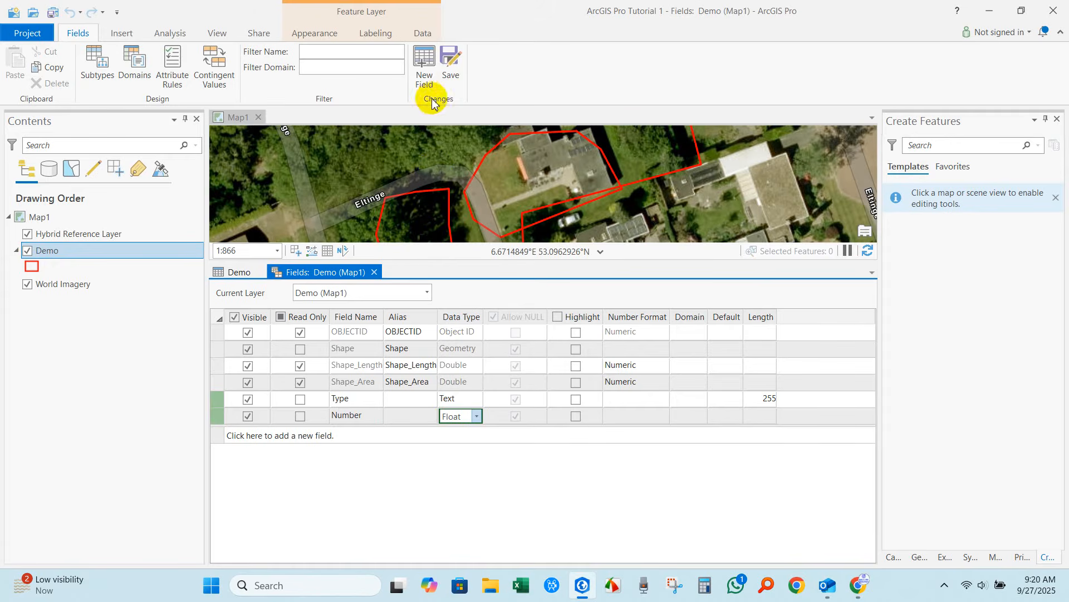
click(453, 63)
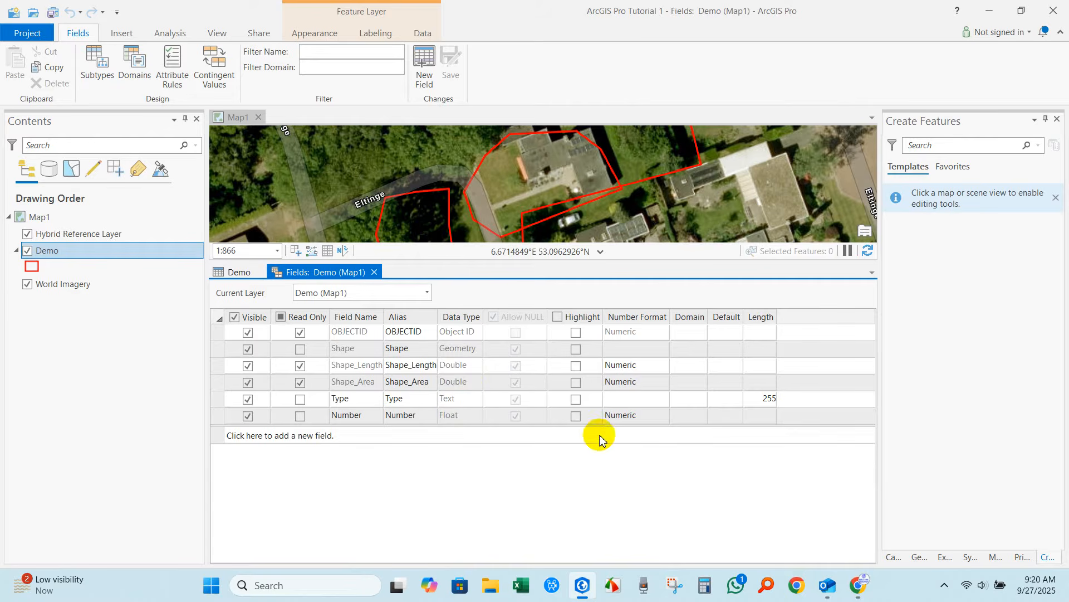
click(620, 422)
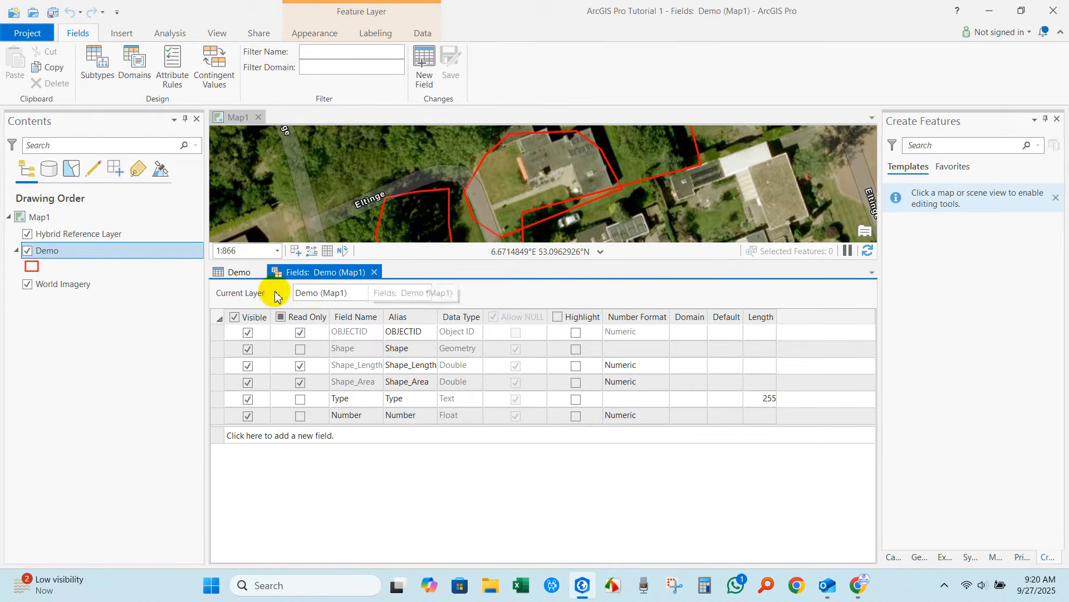
In the Demo attribute table, zoom to the polygon with OBJECTID 1 and set its Type to Waterbody and Number to 1.
click(240, 273)
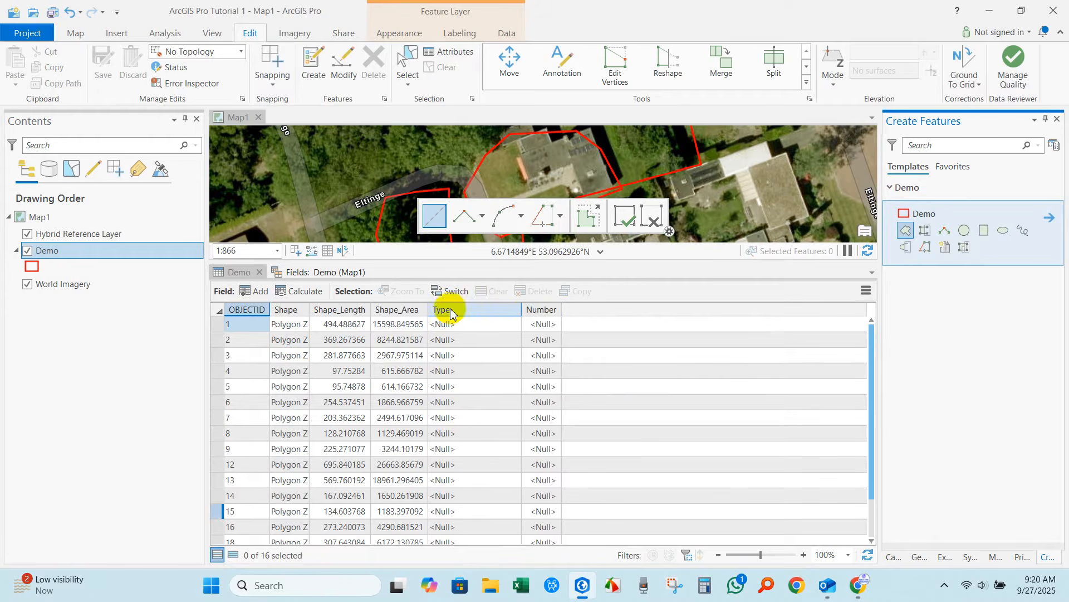
drag(470, 262, 470, 404)
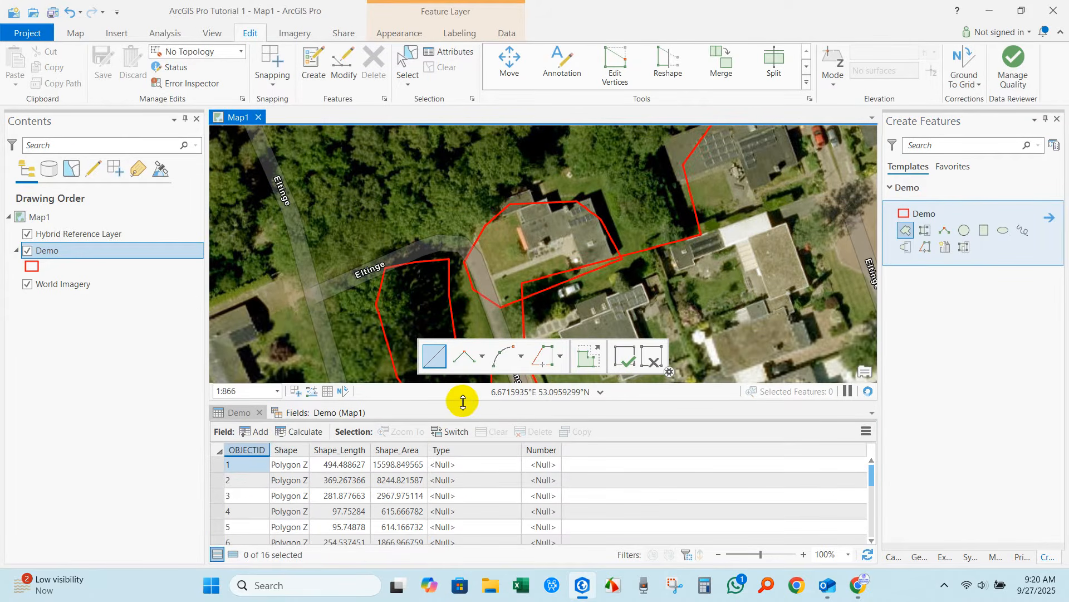
double_click(221, 466)
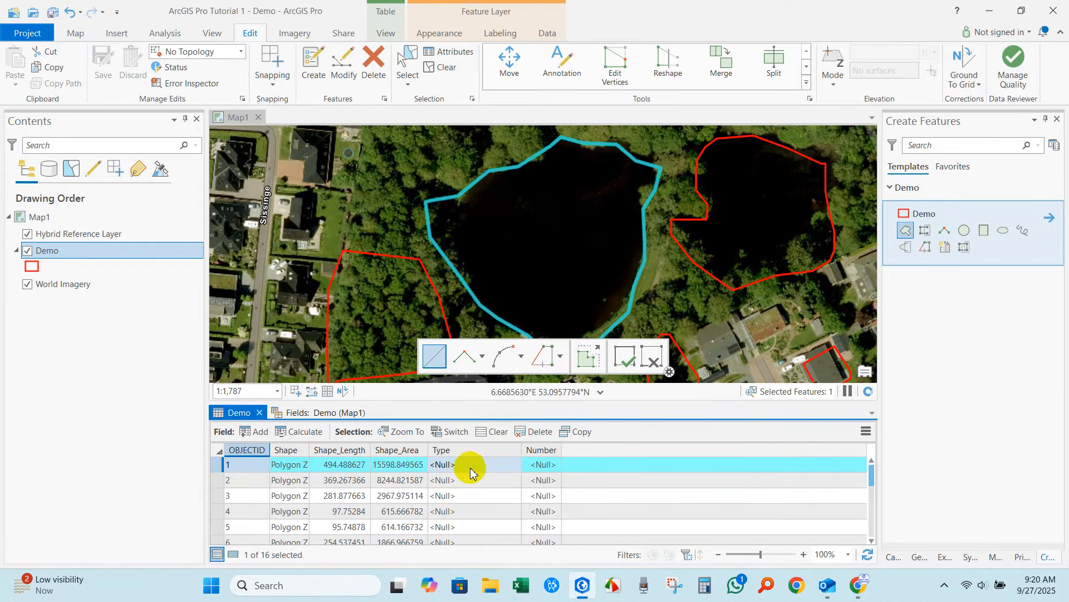
double_click(450, 464)
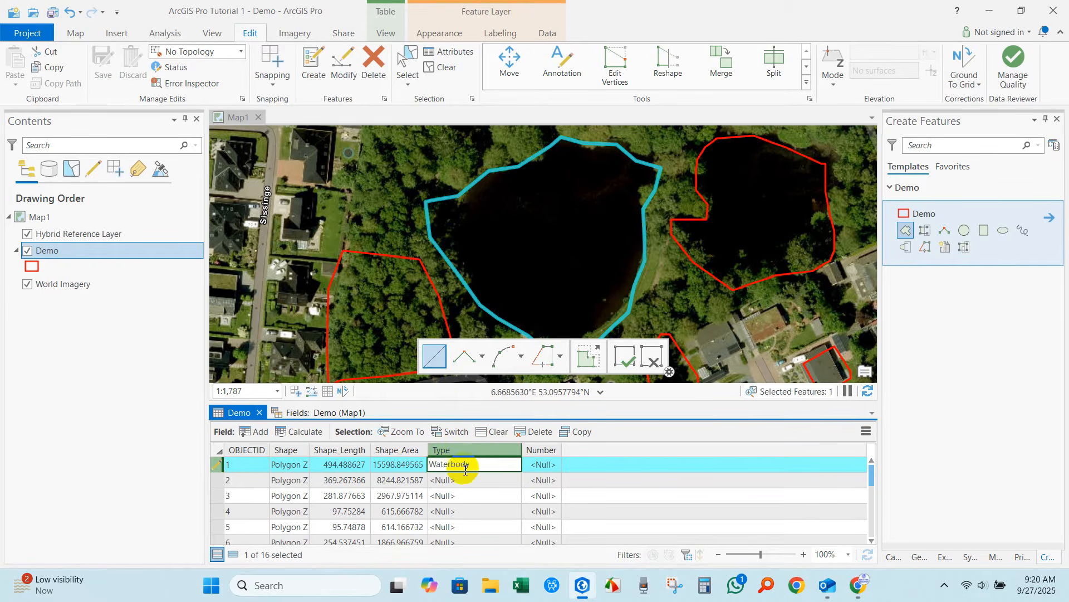
double_click(544, 465)
text(1)
Set OBJECTID 2's Type to Waterbody and Number to 2, and set OBJECTID 3's Type to Waterbody, zooming to each polygon.
double_click(217, 480)
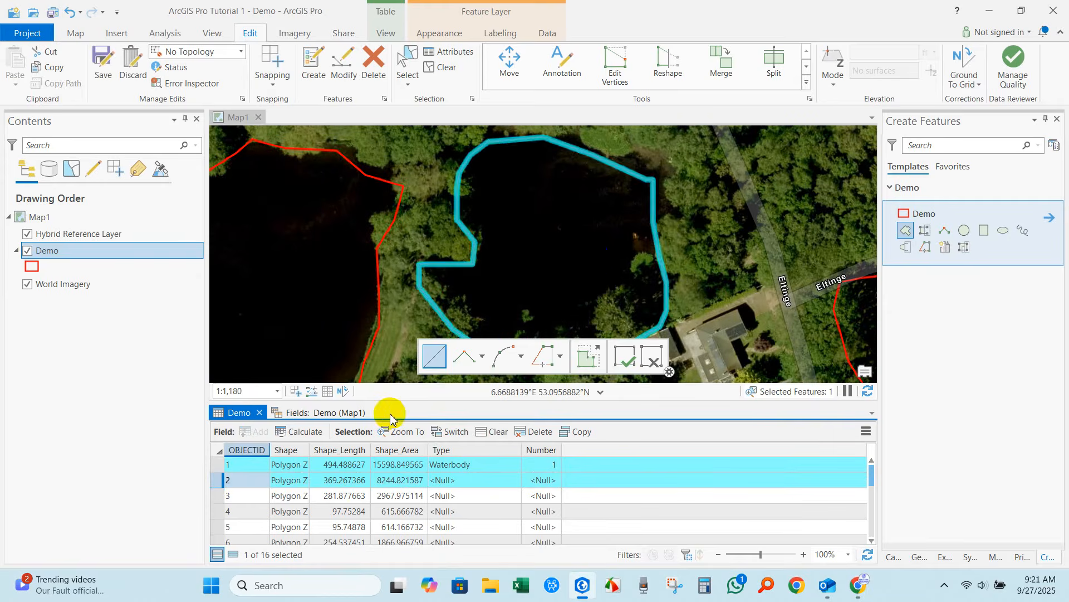
double_click(455, 482)
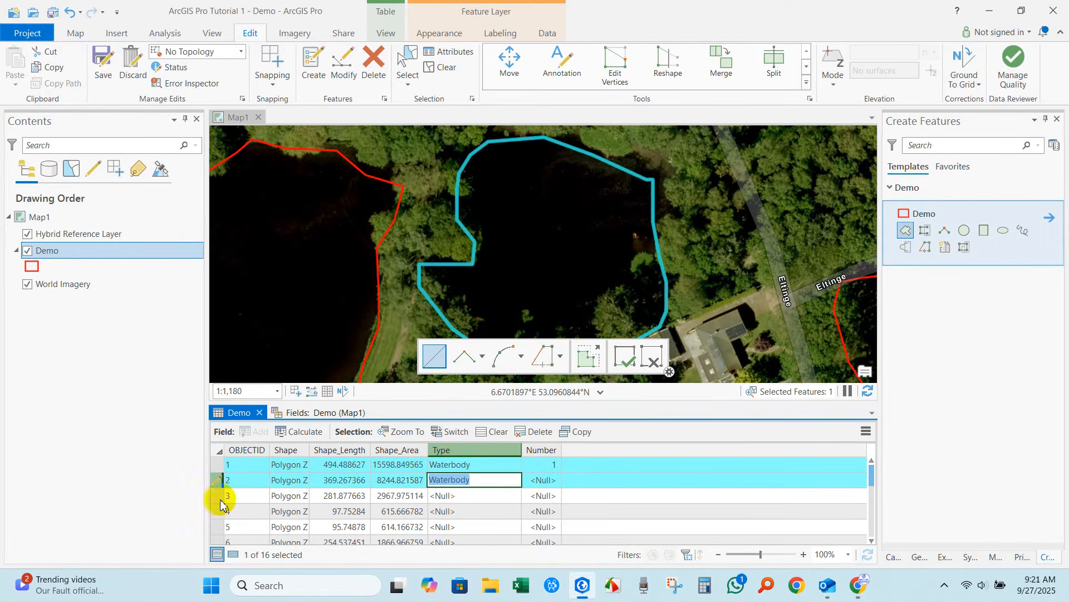
key(Return)
double_click(543, 481)
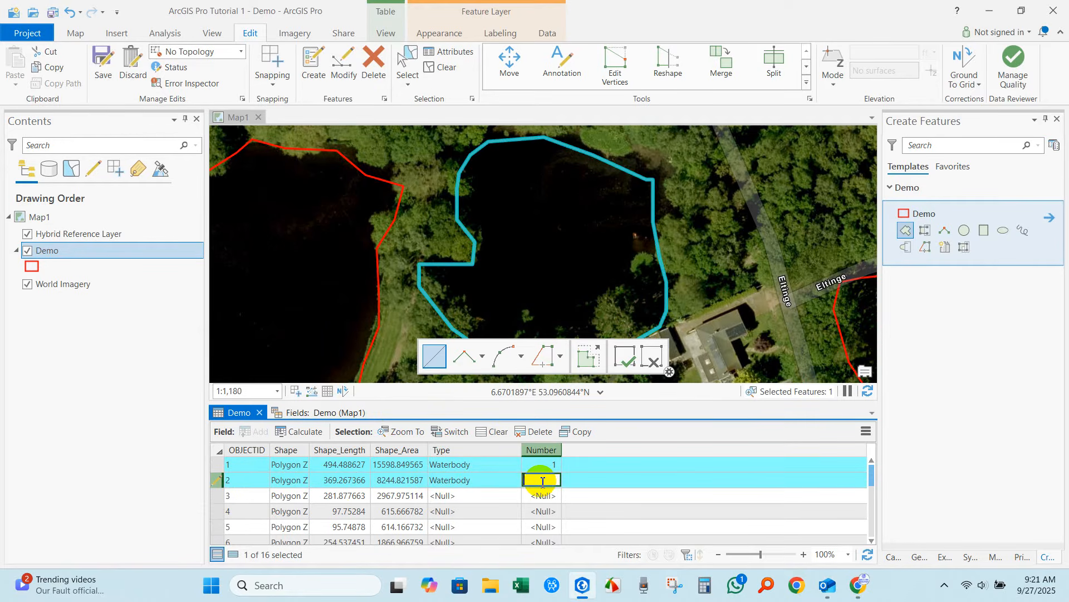
text(2)
double_click(217, 495)
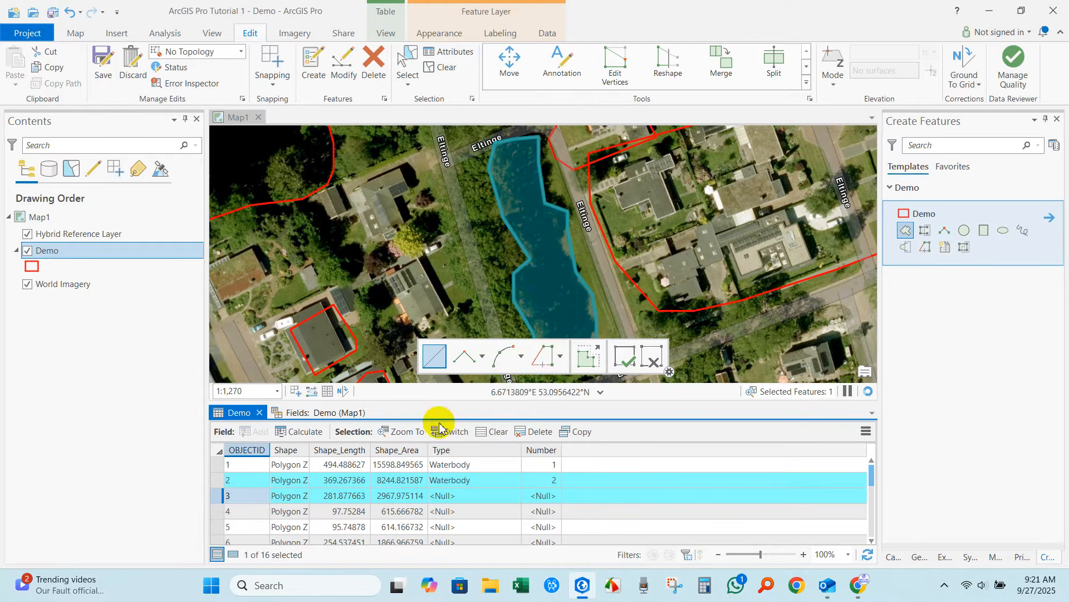
double_click(440, 495)
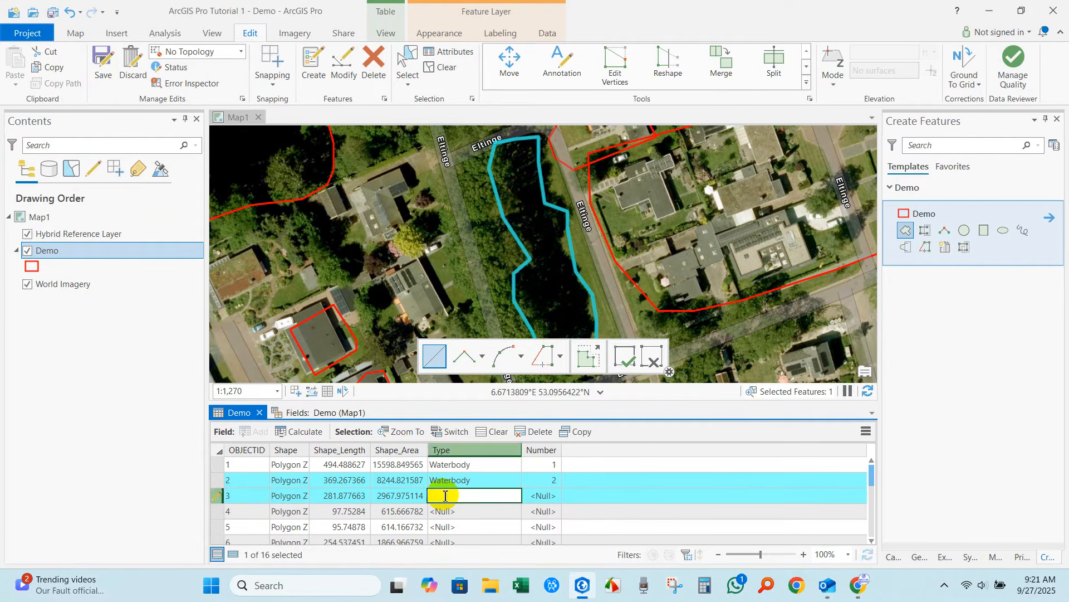
Zoom to the polygons with OBJECTID 4 and 5 and set the Type of both to Settlement.
double_click(221, 511)
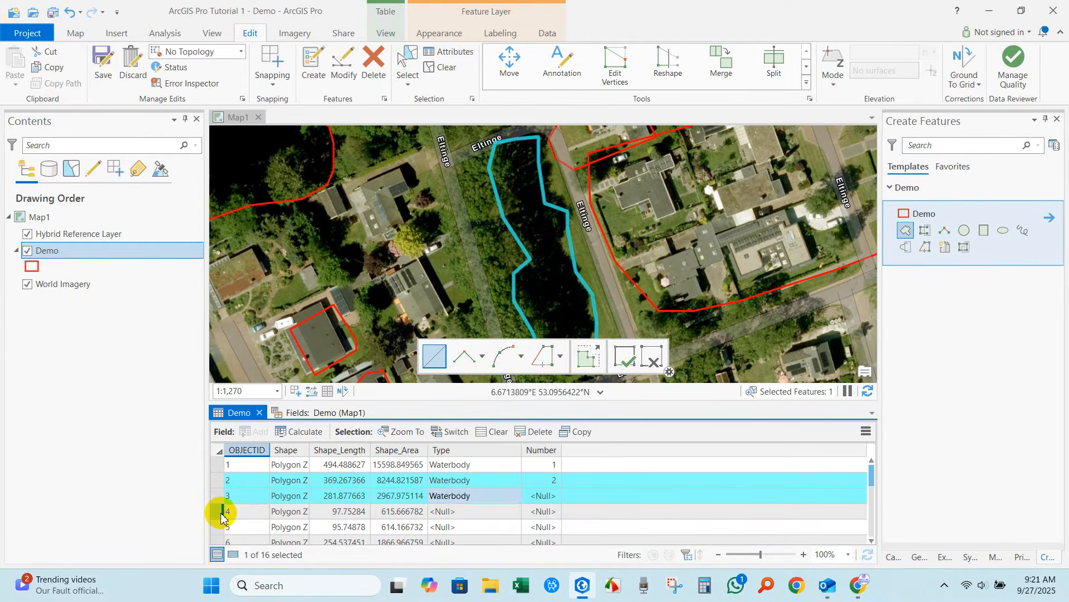
double_click(217, 511)
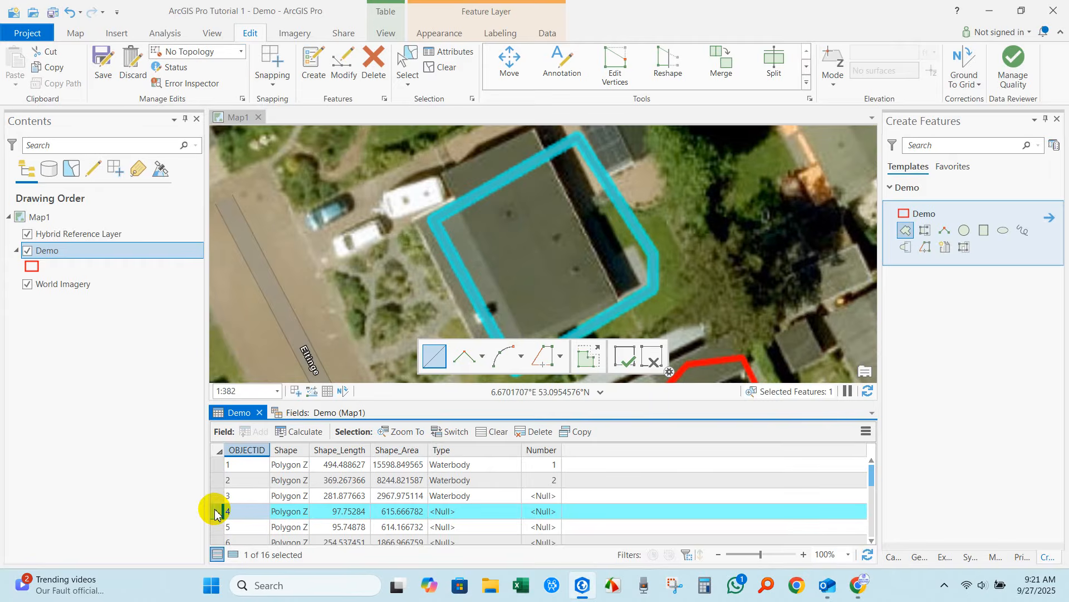
scroll(543, 261, down, 2)
click(453, 514)
click(452, 515)
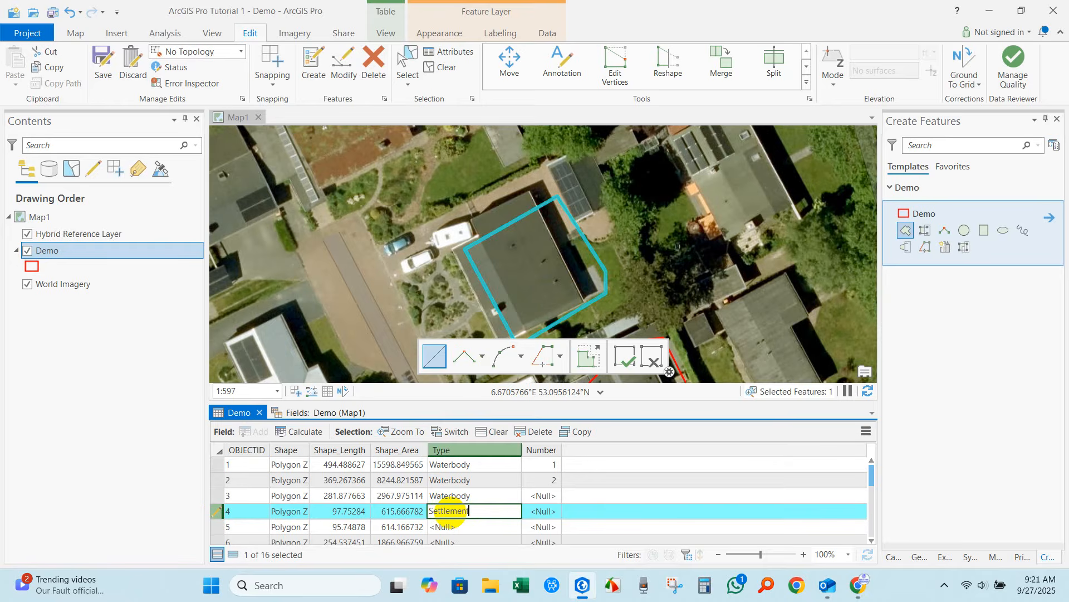
drag(476, 513, 394, 511)
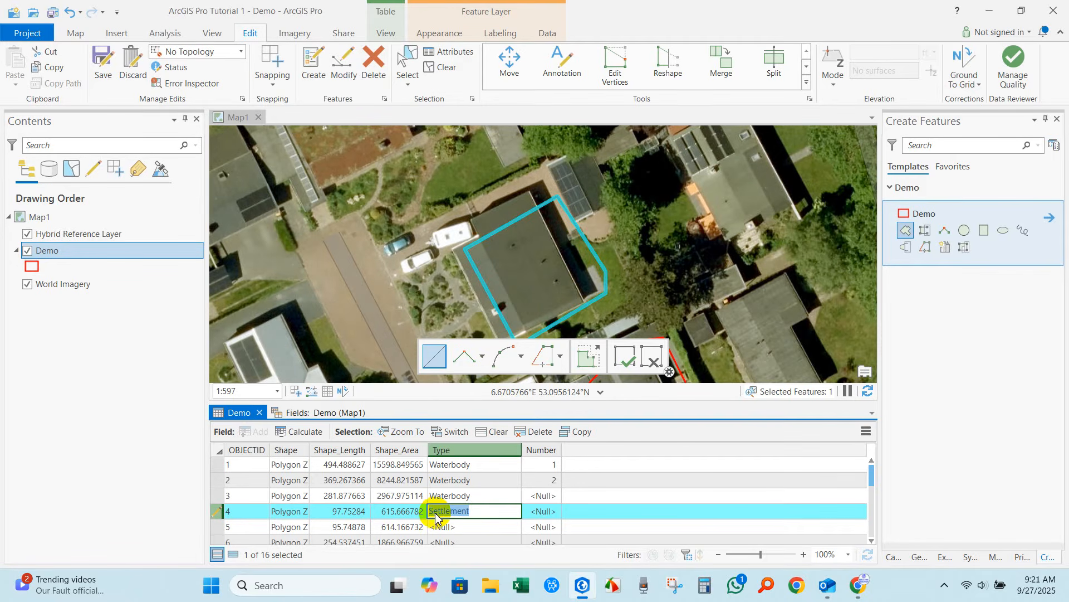
double_click(218, 527)
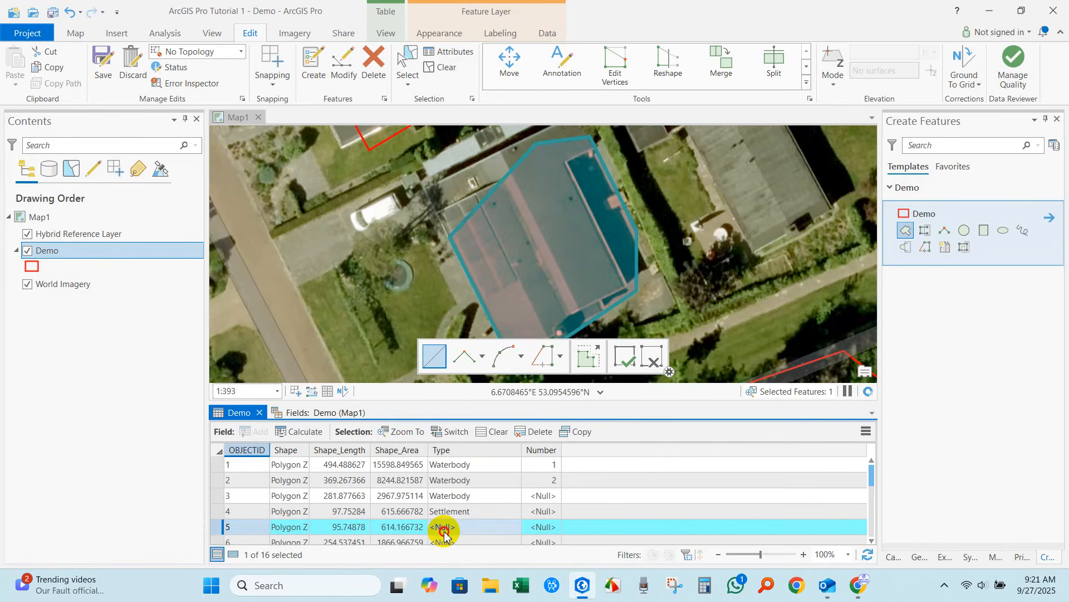
double_click(444, 528)
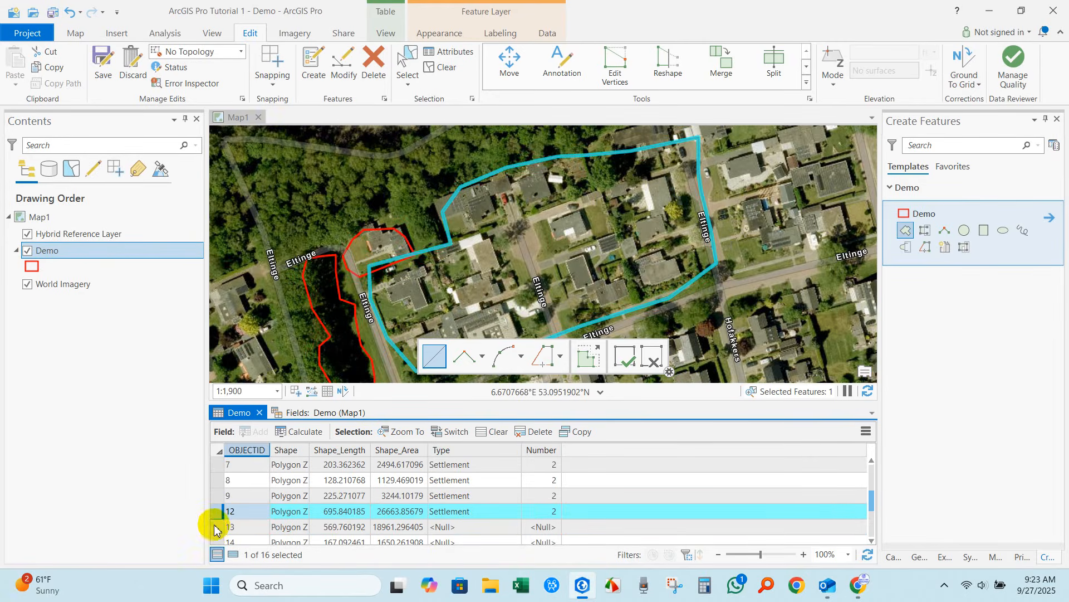
Zoom to the polygon with OBJECTID 13 and open its Type value for editing.
double_click(217, 526)
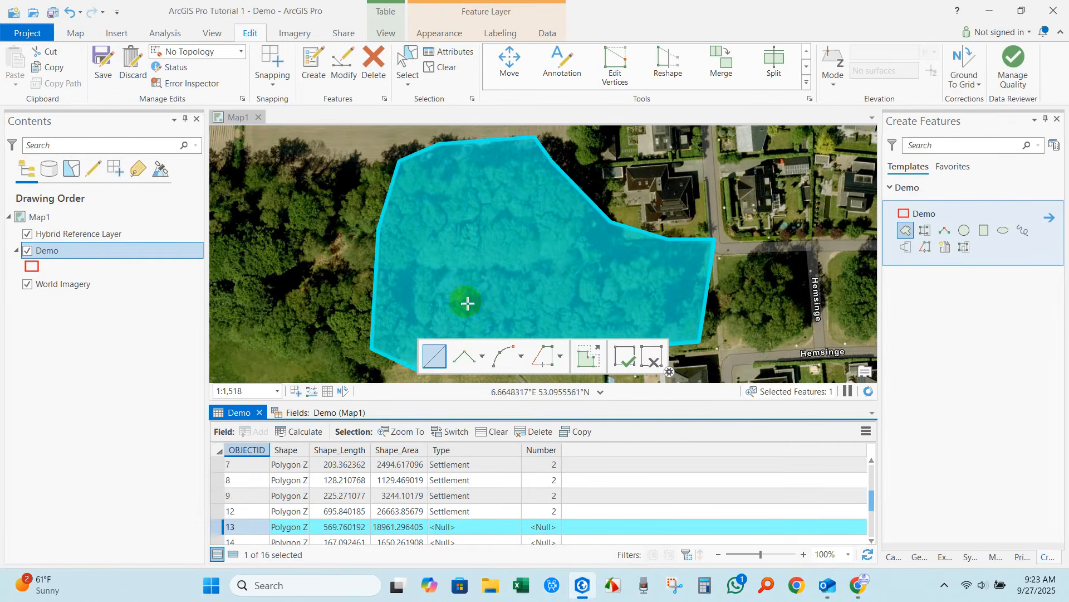
click(453, 528)
click(454, 531)
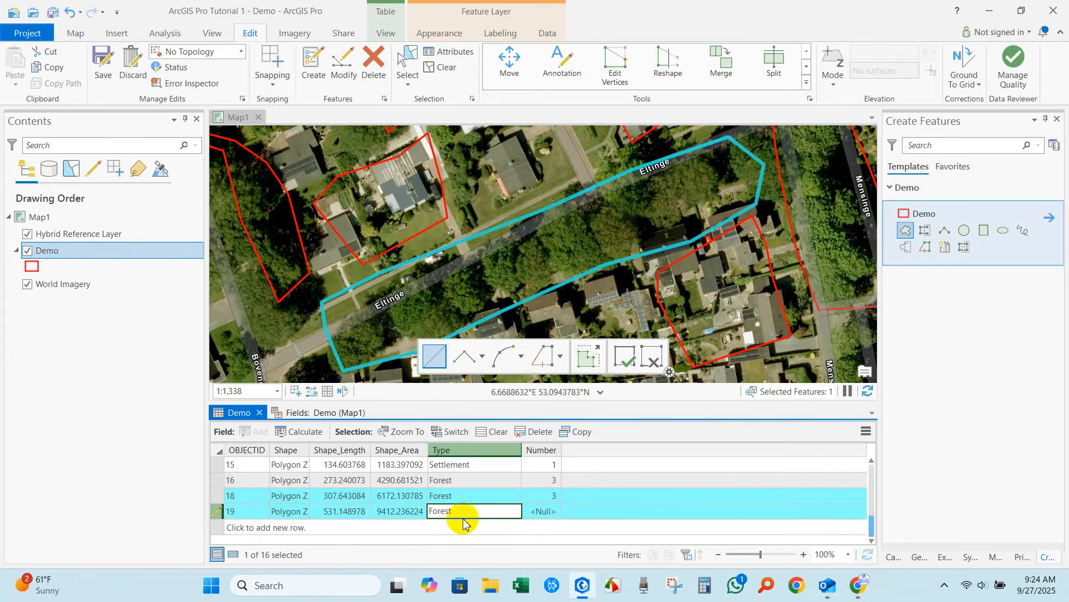
Set the Number of the Forest polygon with OBJECTID 19 to 3 and save all edits.
double_click(542, 511)
text(3)
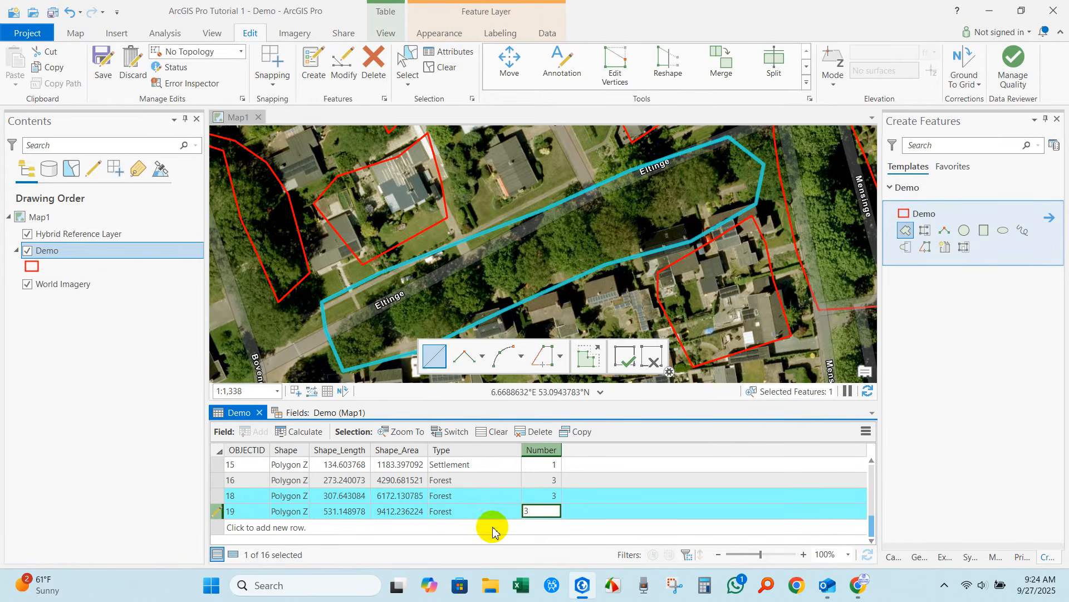
click(103, 62)
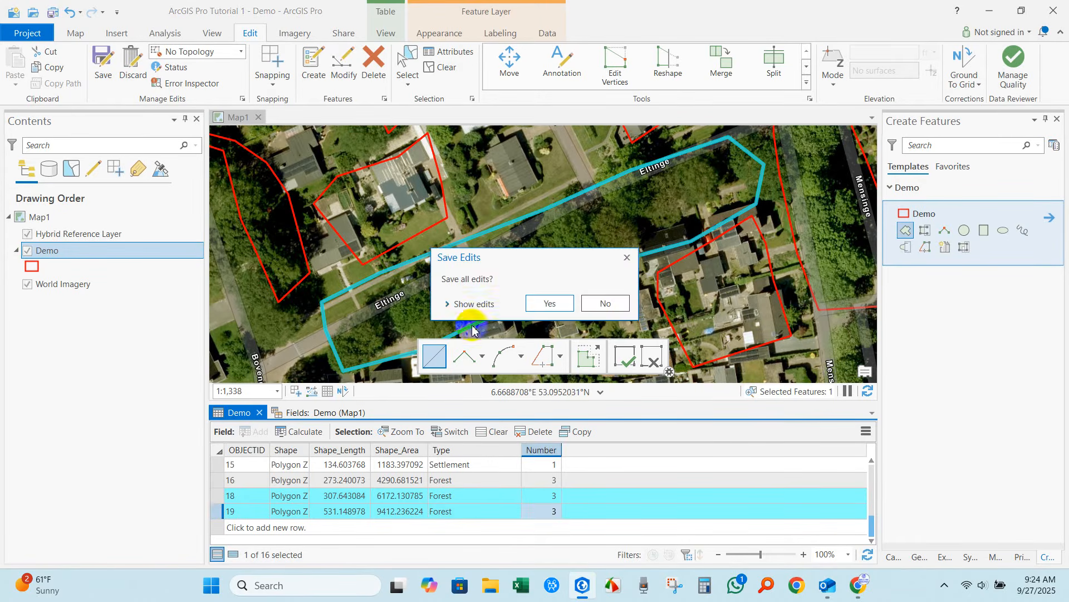
click(545, 304)
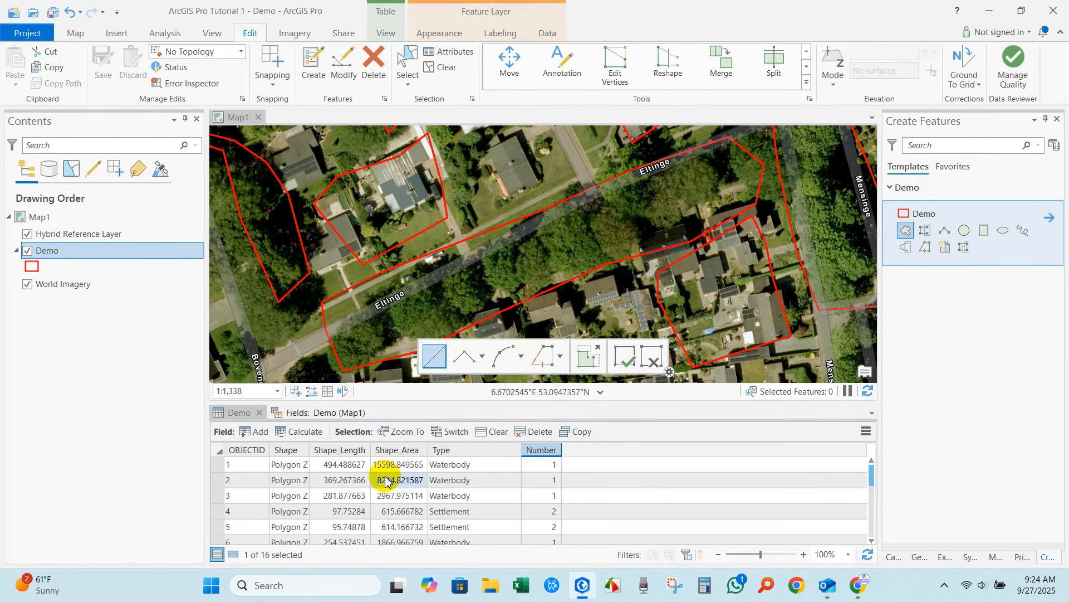
Close the Demo attribute table and its Fields view.
click(259, 413)
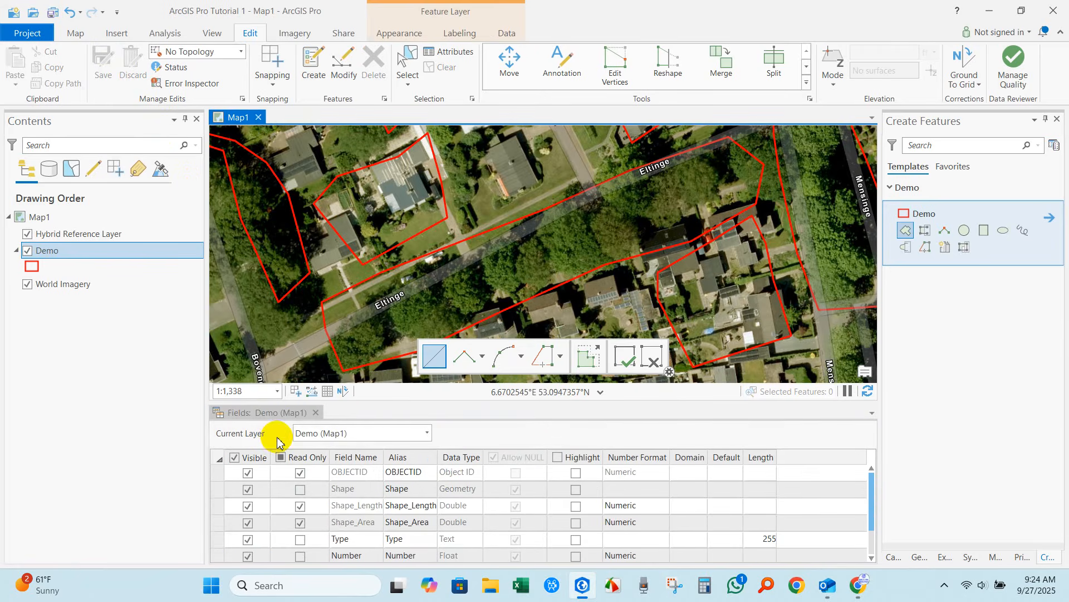
click(316, 413)
scroll(450, 351, down, 2)
scroll(452, 350, down, 3)
scroll(454, 228, up, 3)
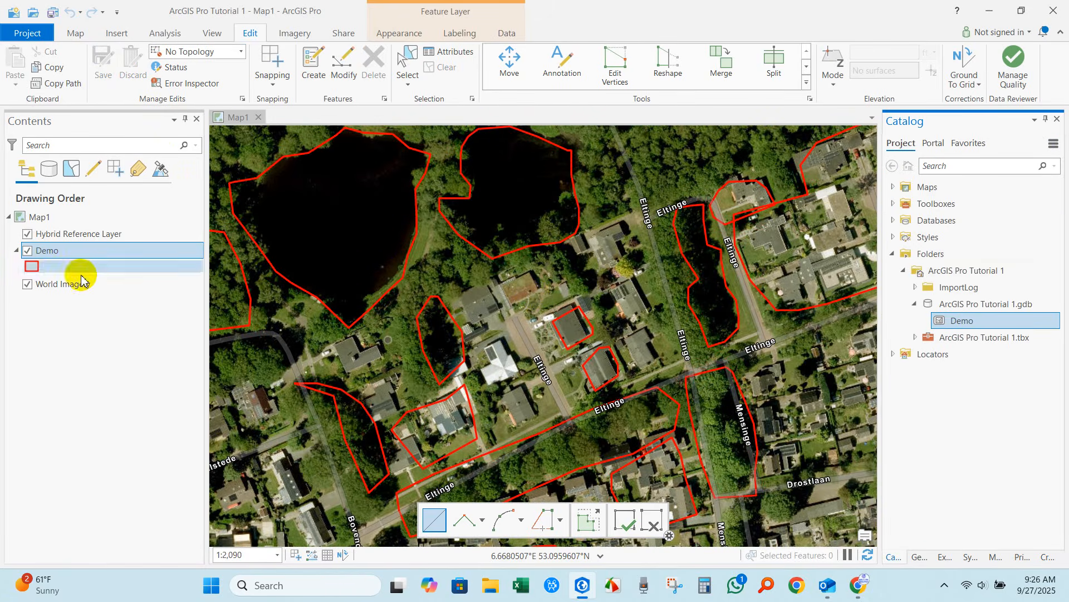
Symbolize the Demo layer with Unique Values based on the Type field.
click(44, 254)
right_click(45, 255)
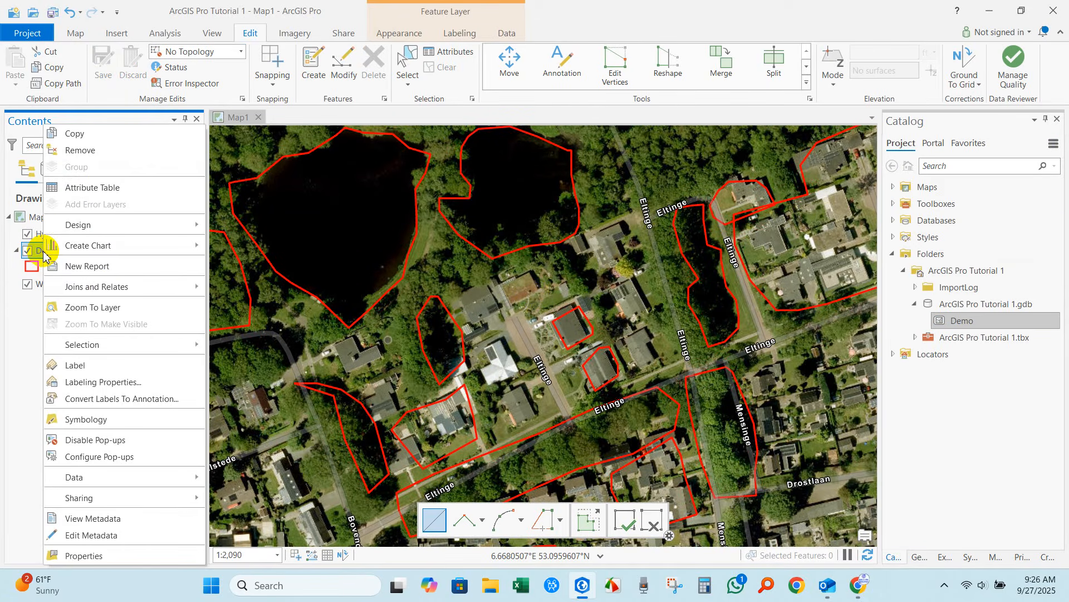
click(82, 420)
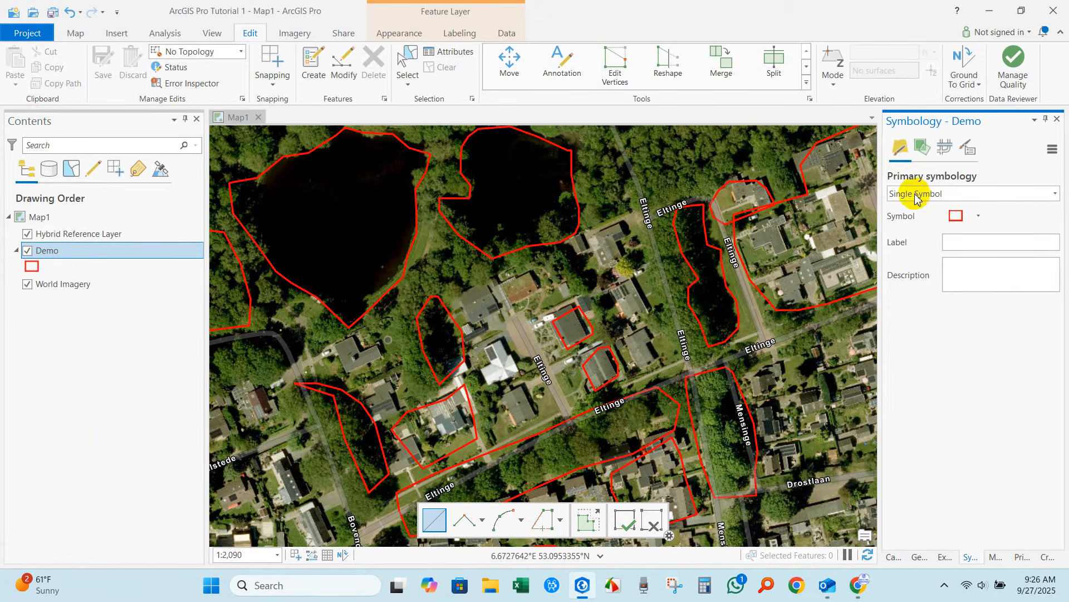
click(1055, 196)
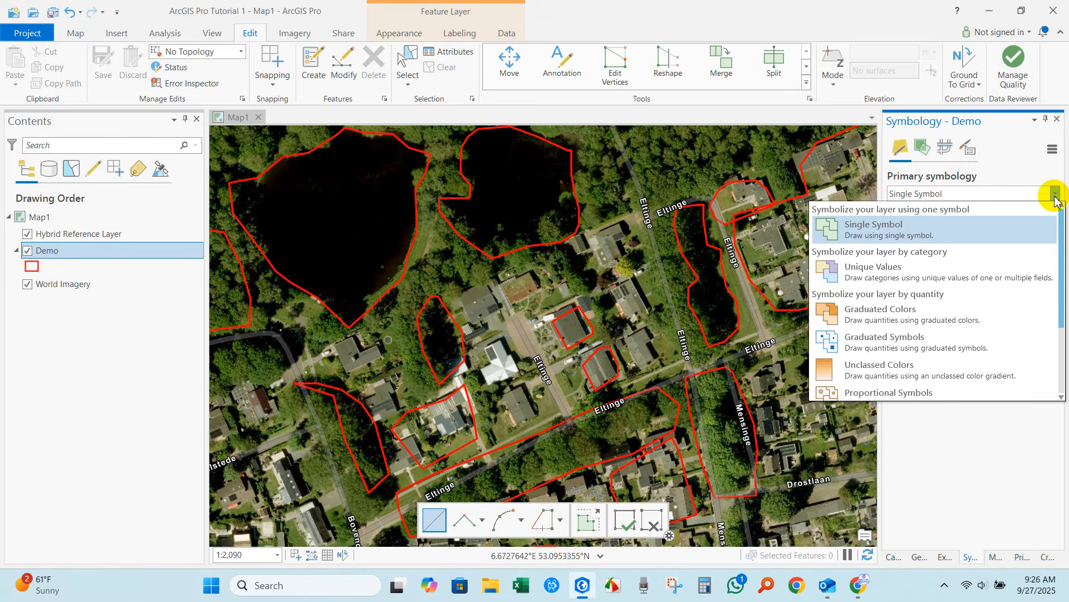
click(872, 277)
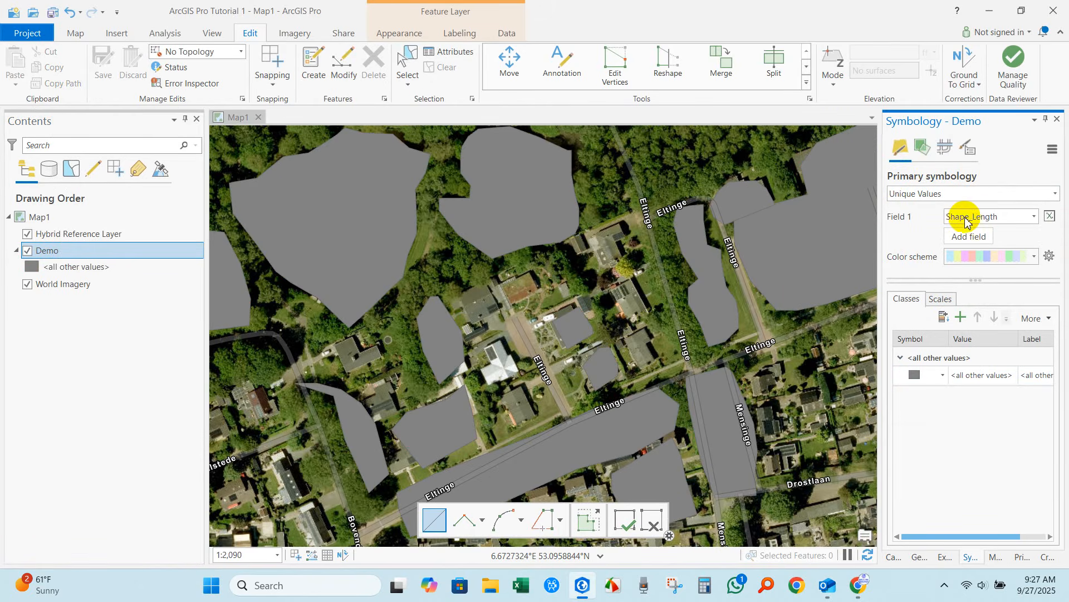
click(1034, 217)
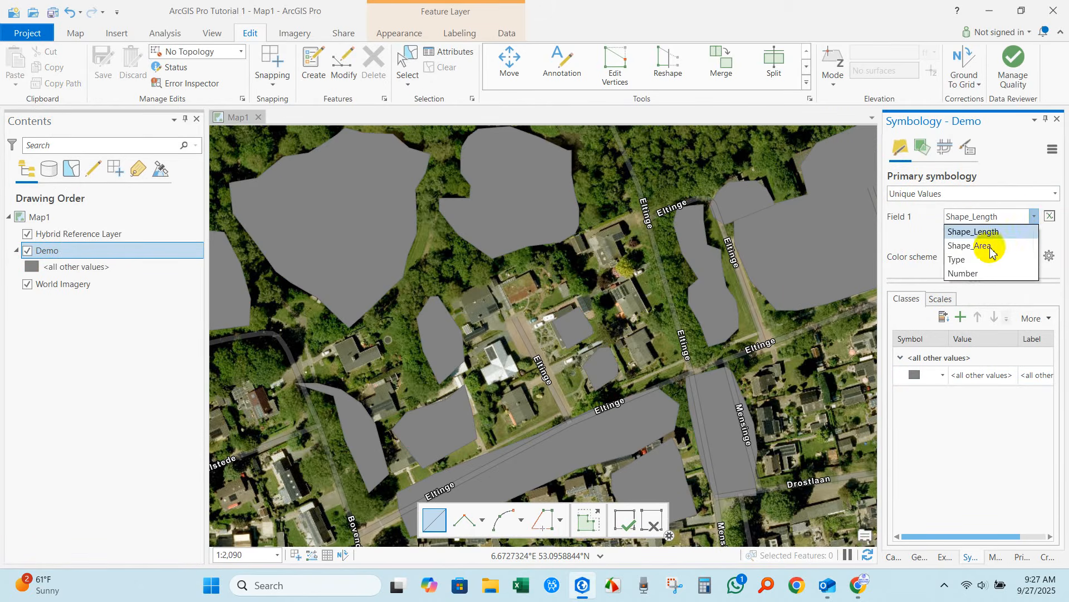
click(958, 259)
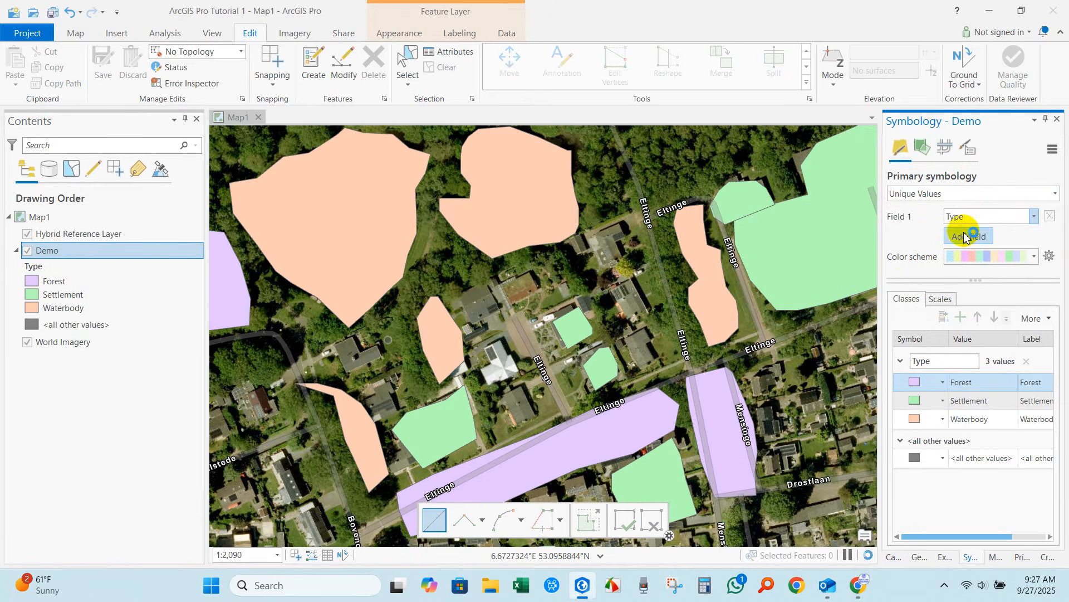
scroll(559, 313, down, 3)
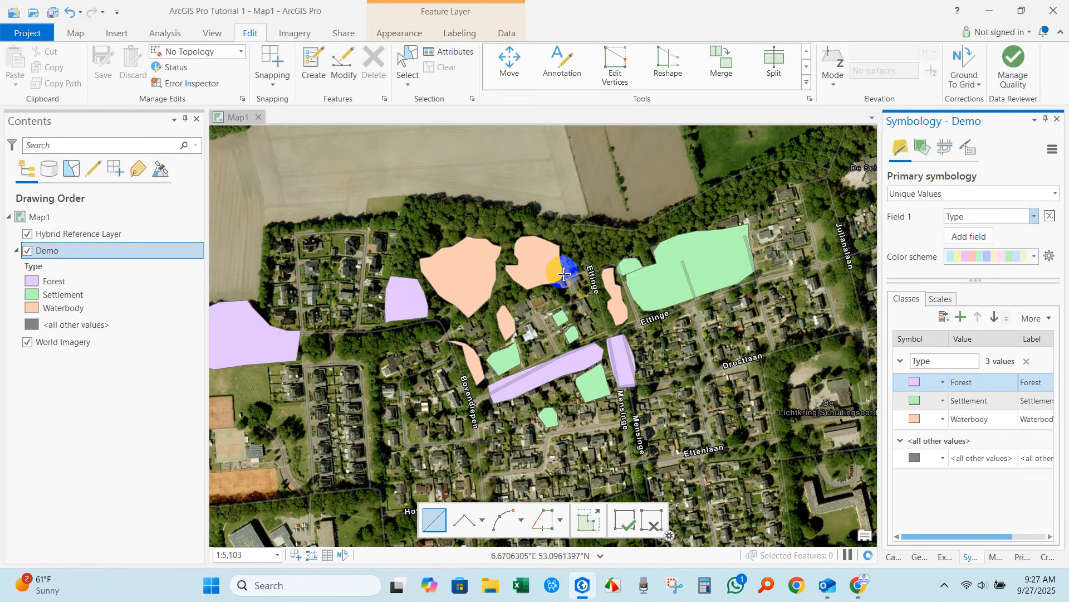
Set the fill color of the Forest class to bright green and apply it.
click(959, 384)
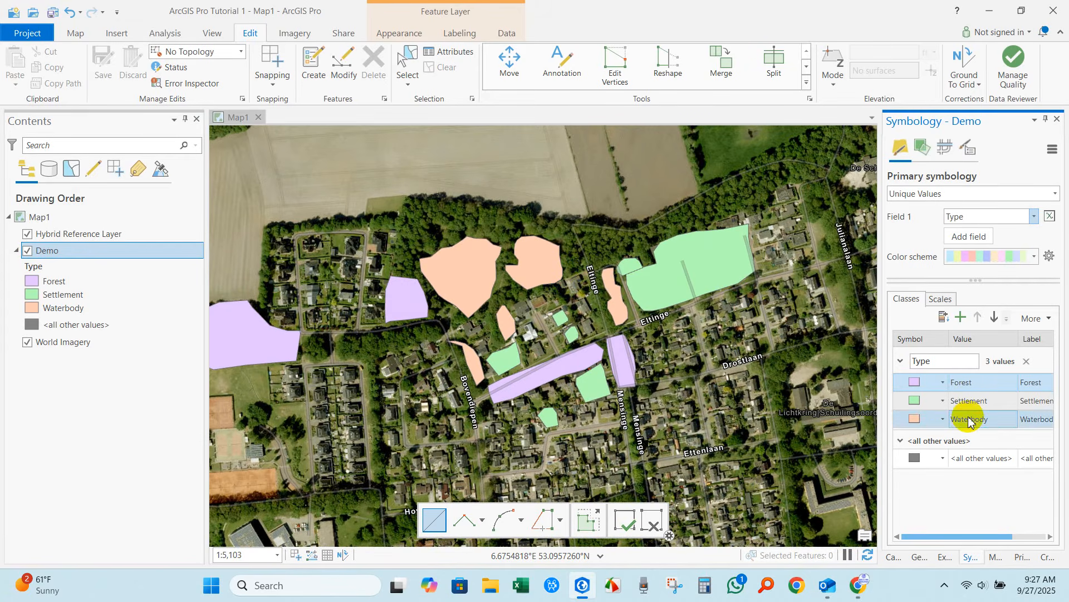
click(593, 325)
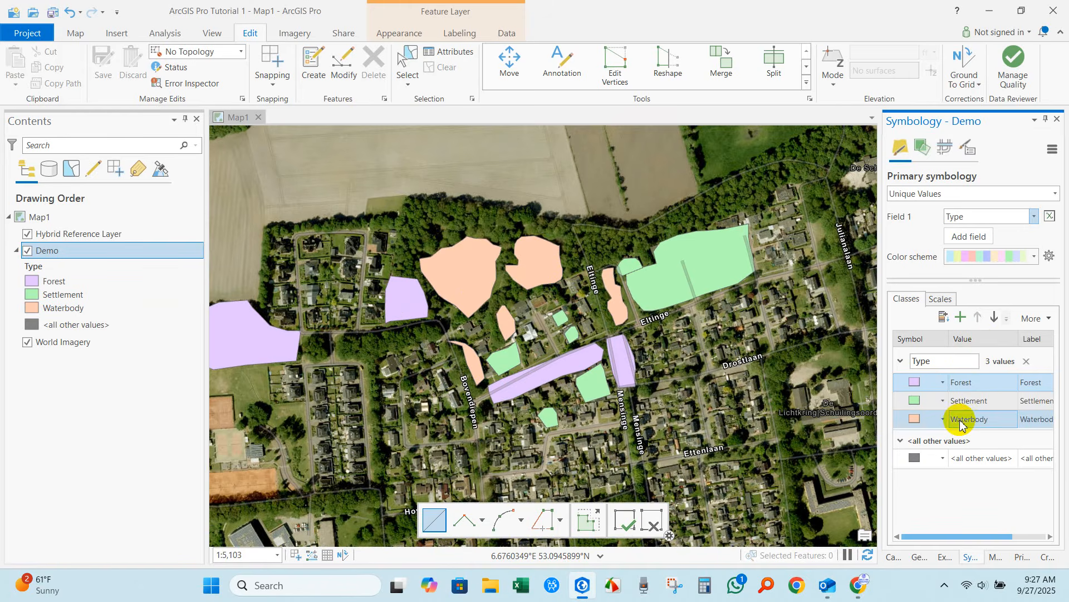
click(595, 326)
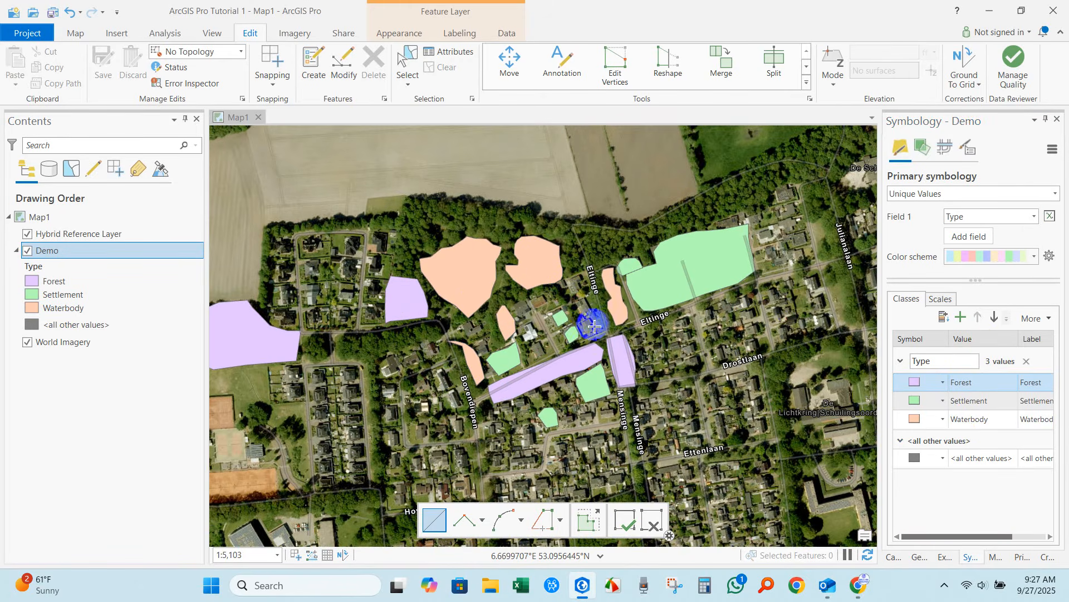
click(917, 383)
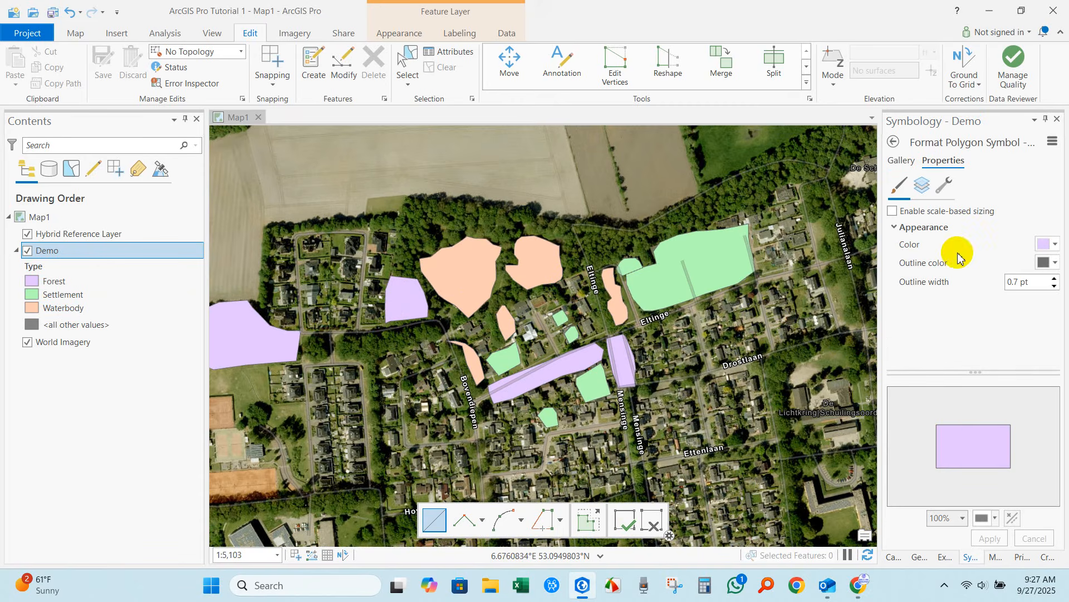
click(1057, 246)
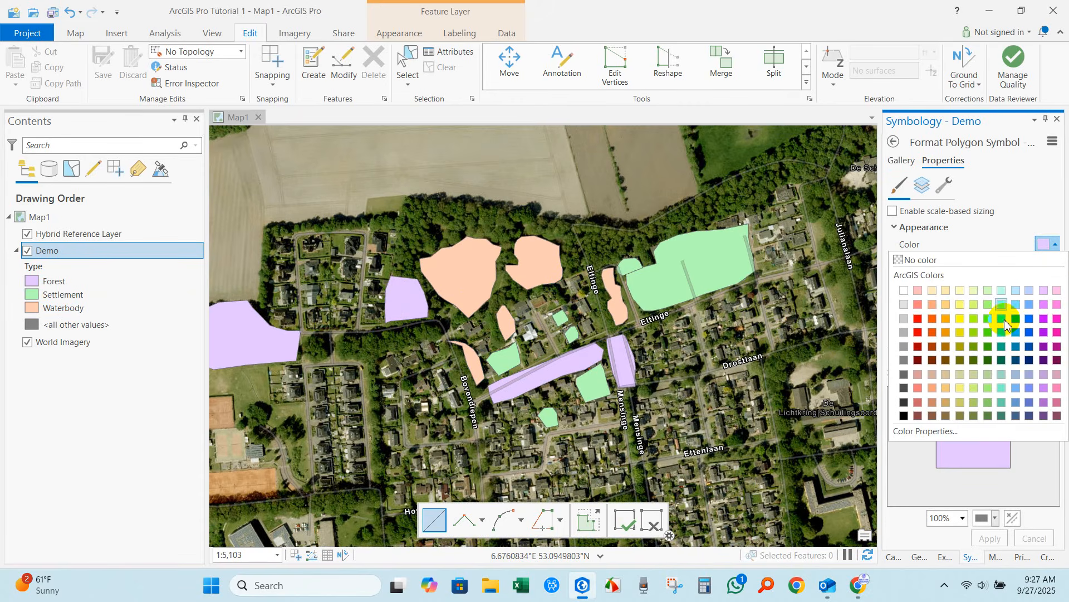
click(991, 331)
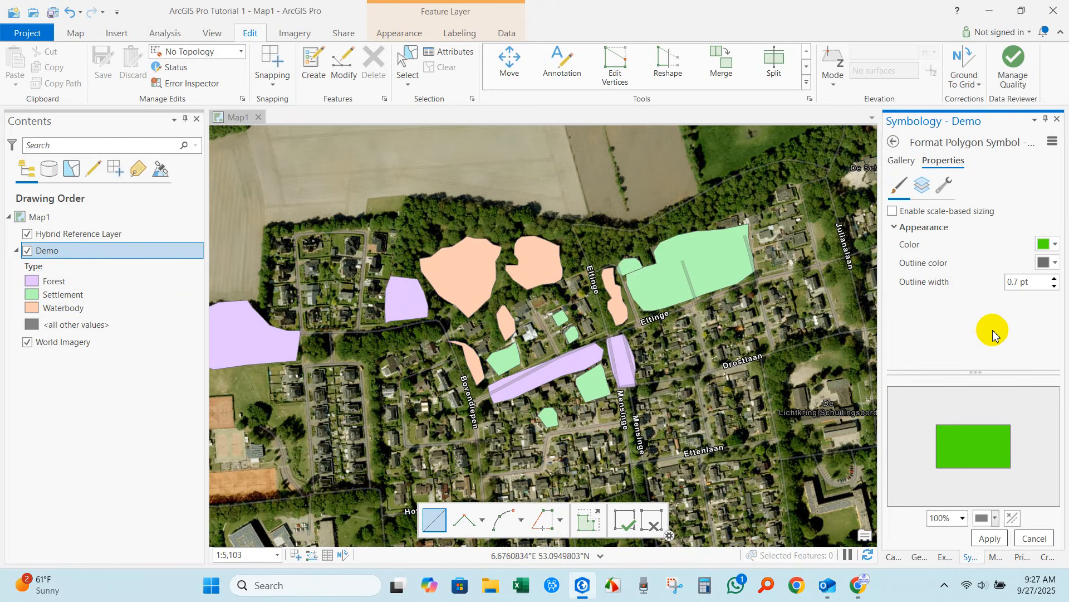
click(989, 536)
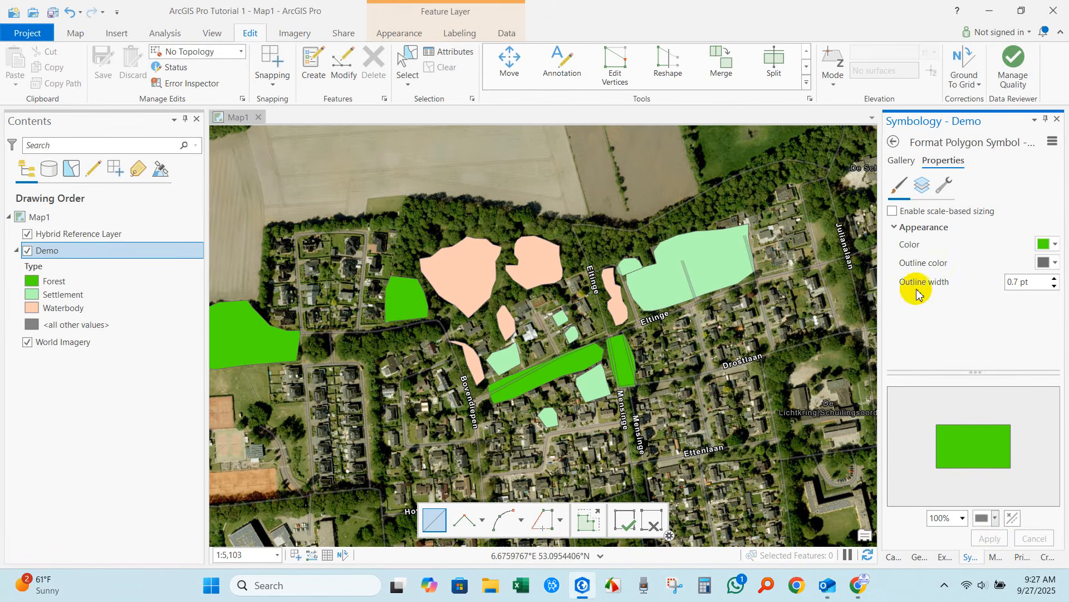
click(894, 141)
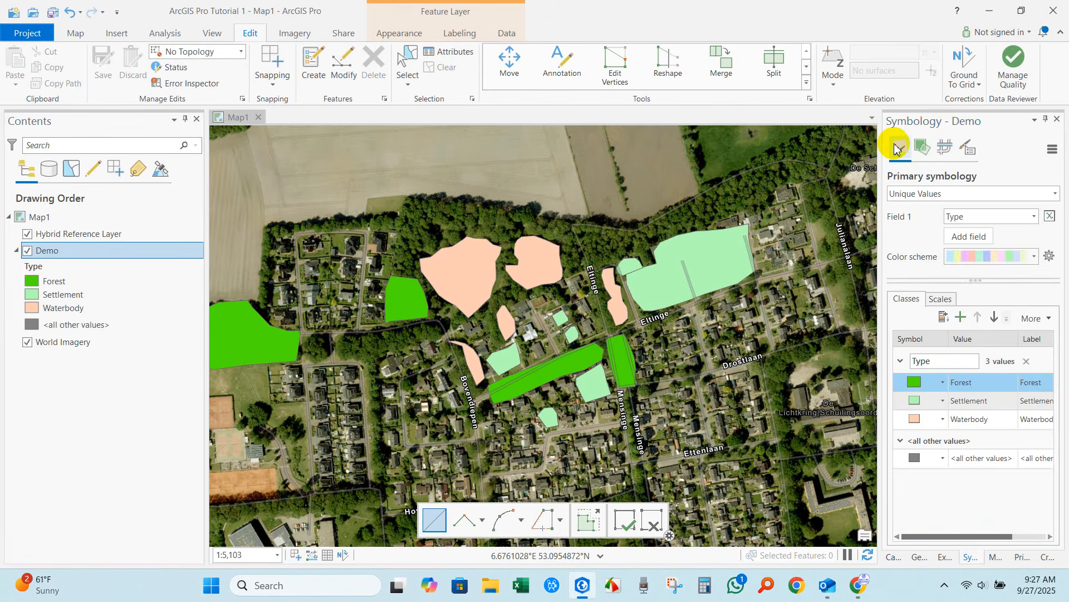
Set the fill color of the Settlement class to red and apply it.
click(943, 402)
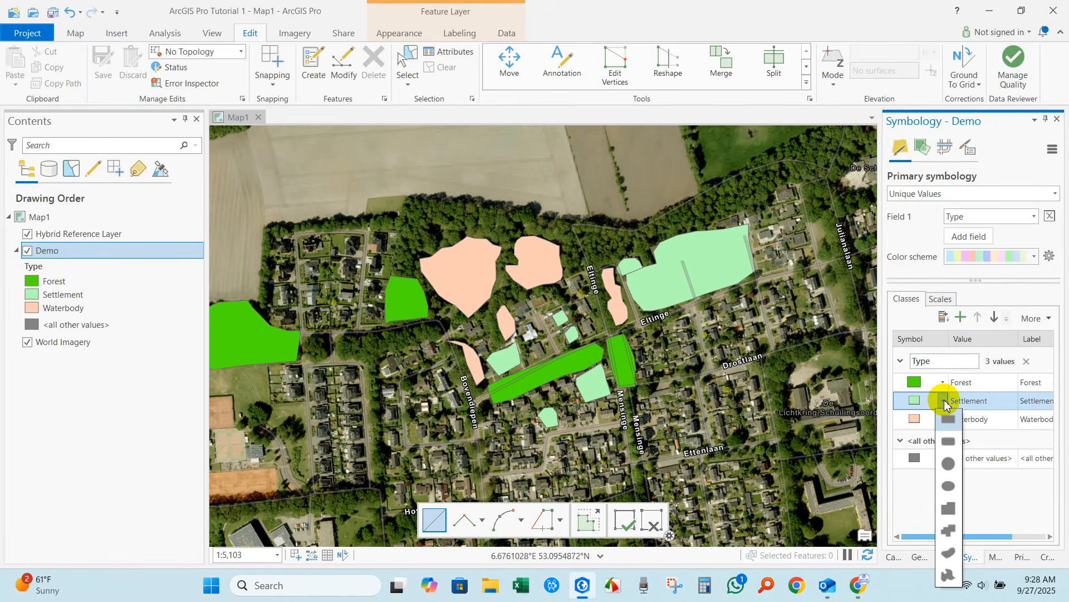
click(903, 477)
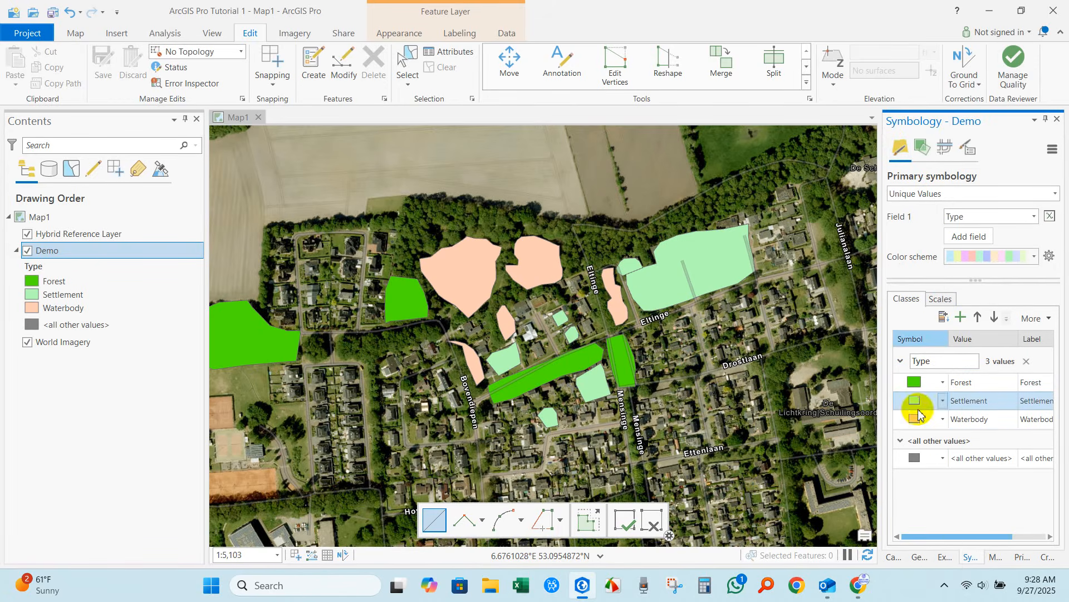
click(915, 401)
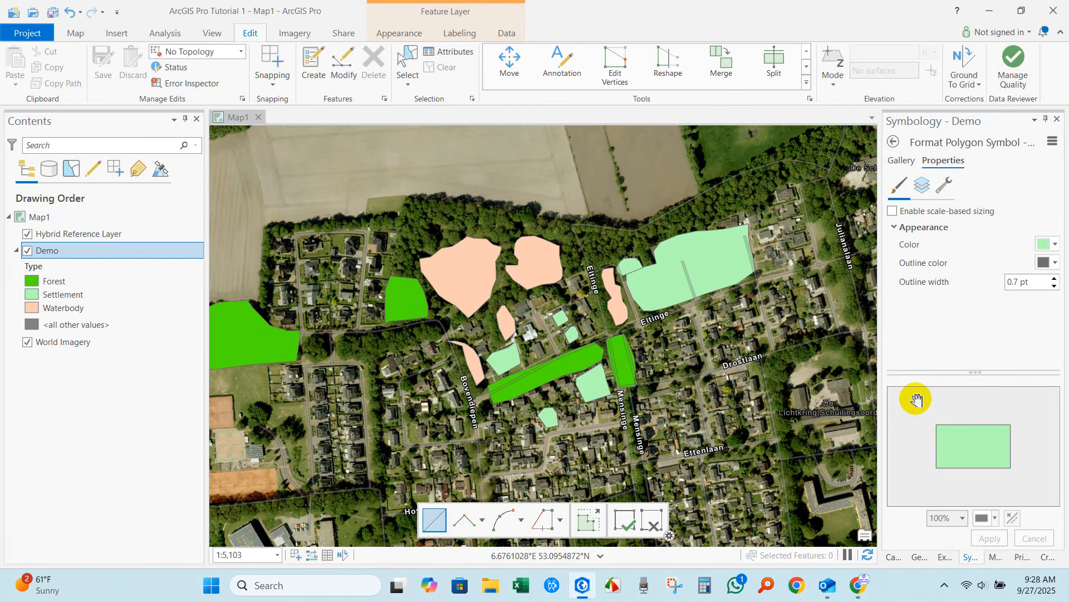
click(1052, 244)
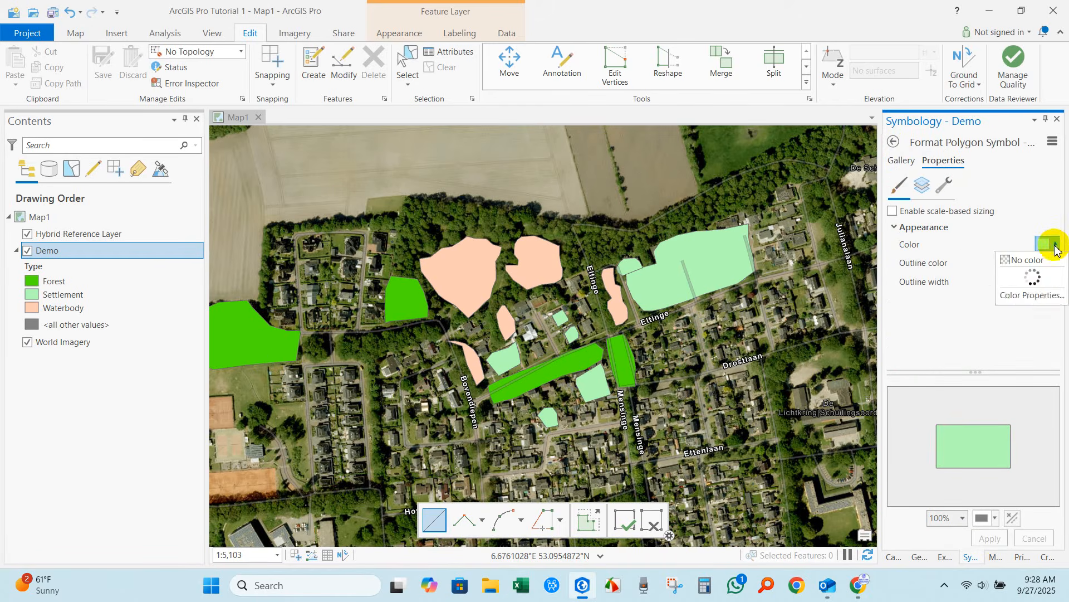
click(917, 319)
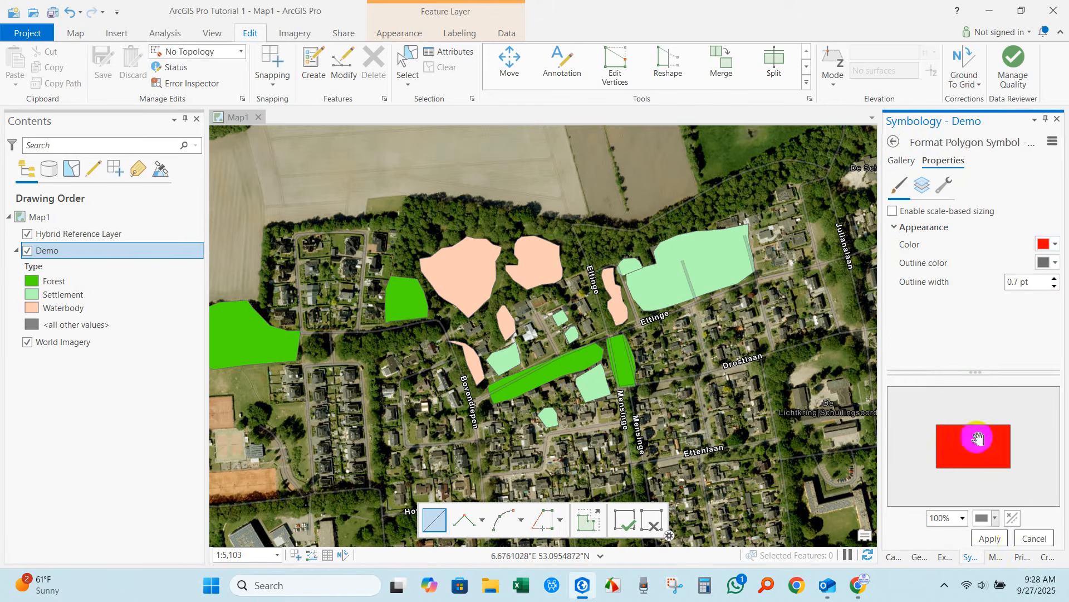
click(984, 537)
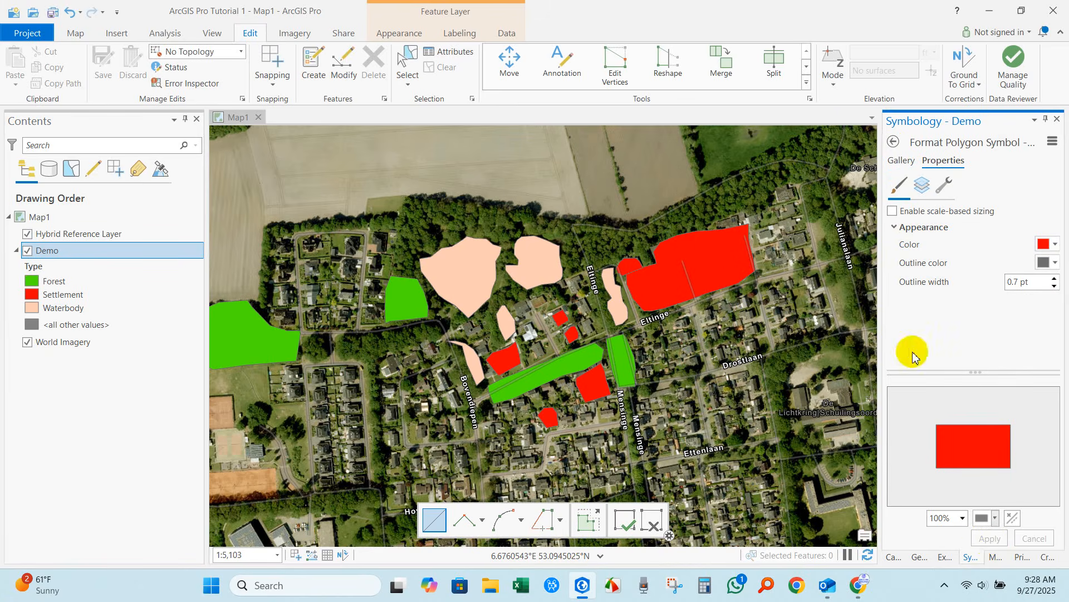
click(892, 143)
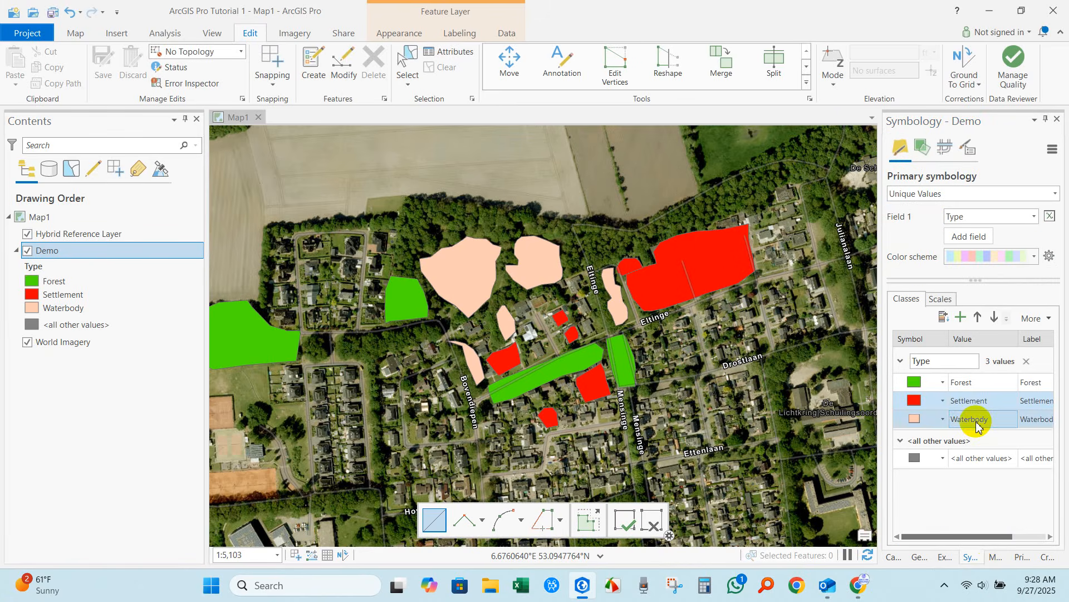
Set the fill color of the Waterbody class to bright blue and apply it.
click(914, 419)
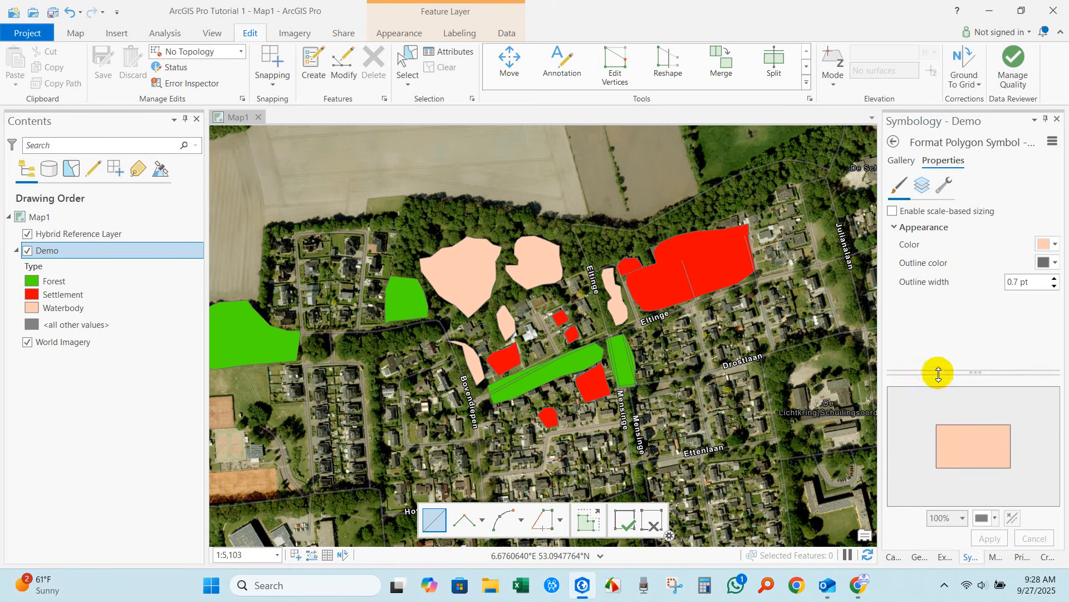
click(1049, 245)
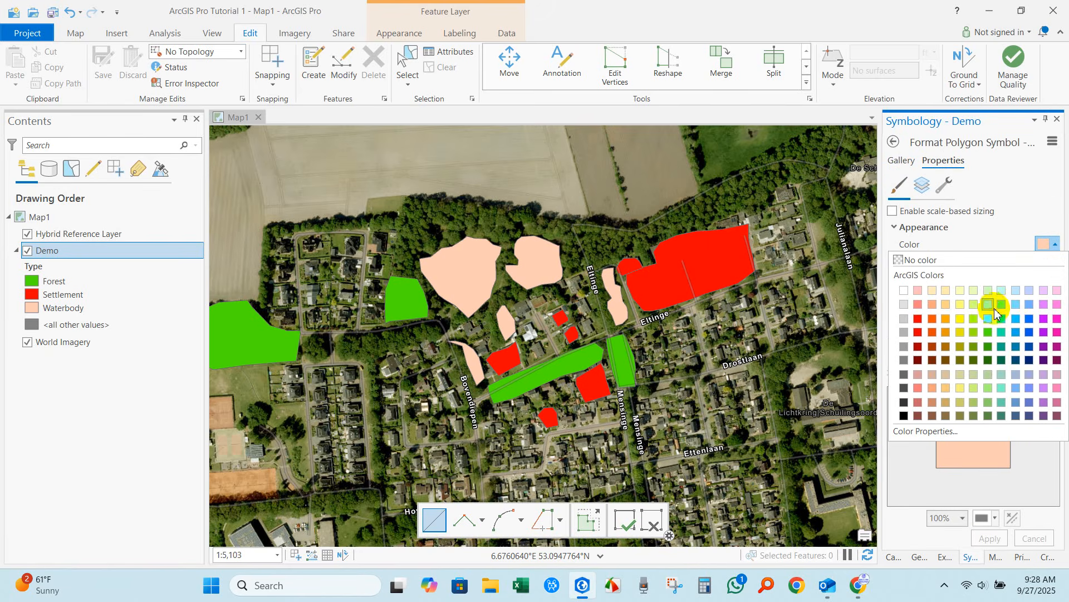
click(1017, 317)
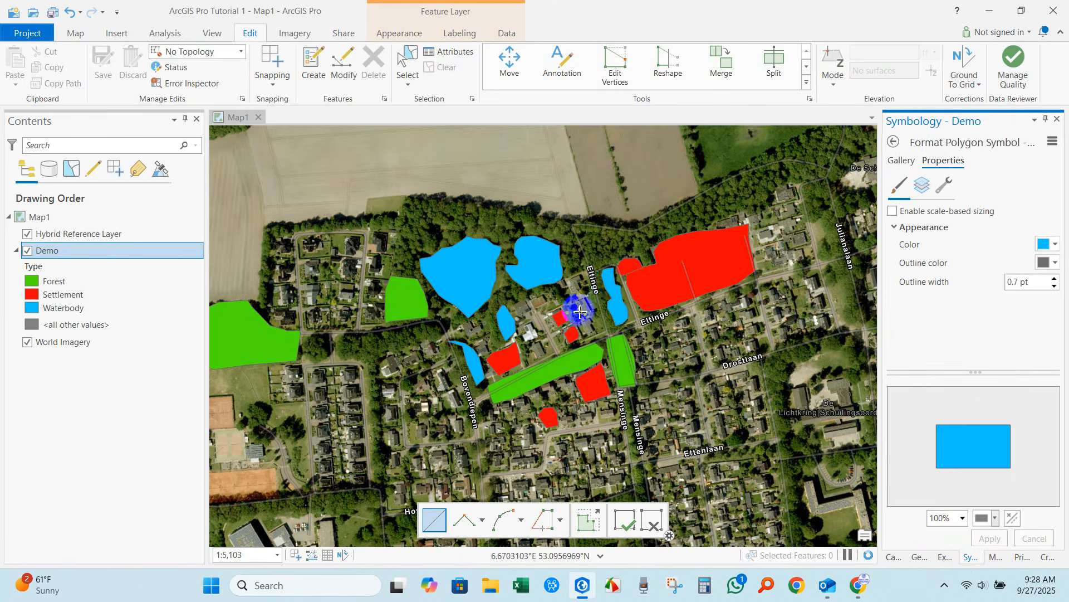
click(894, 142)
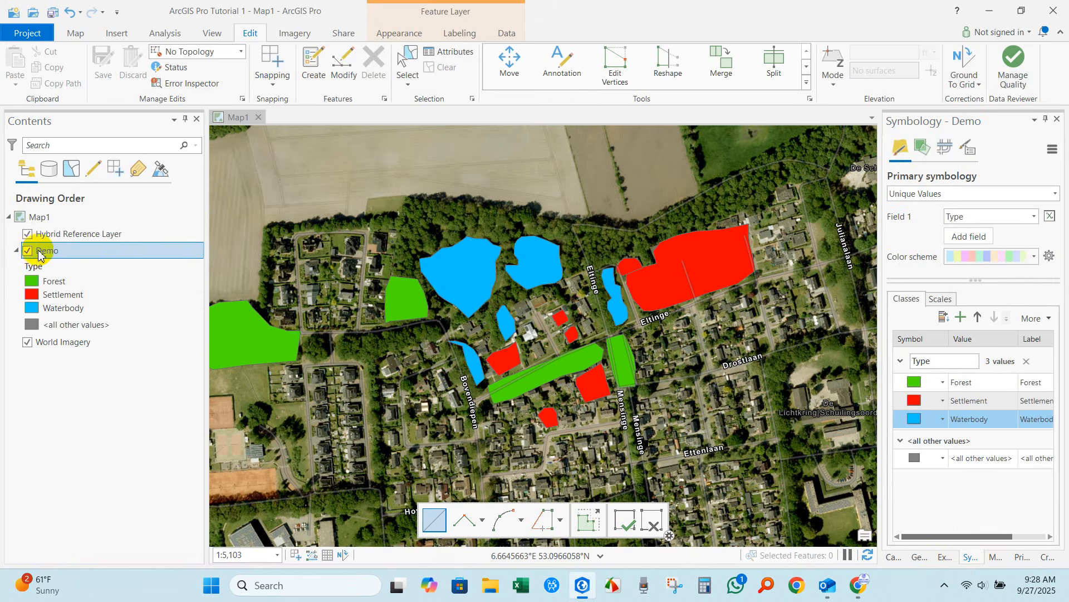
Open the attribute table of the Demo layer.
right_click(65, 253)
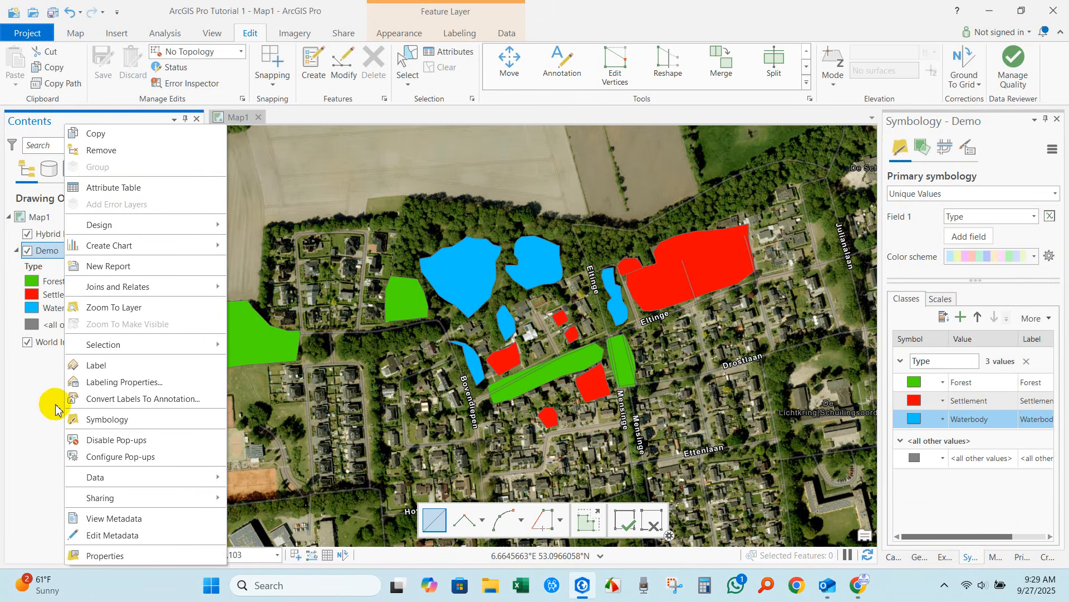
click(101, 187)
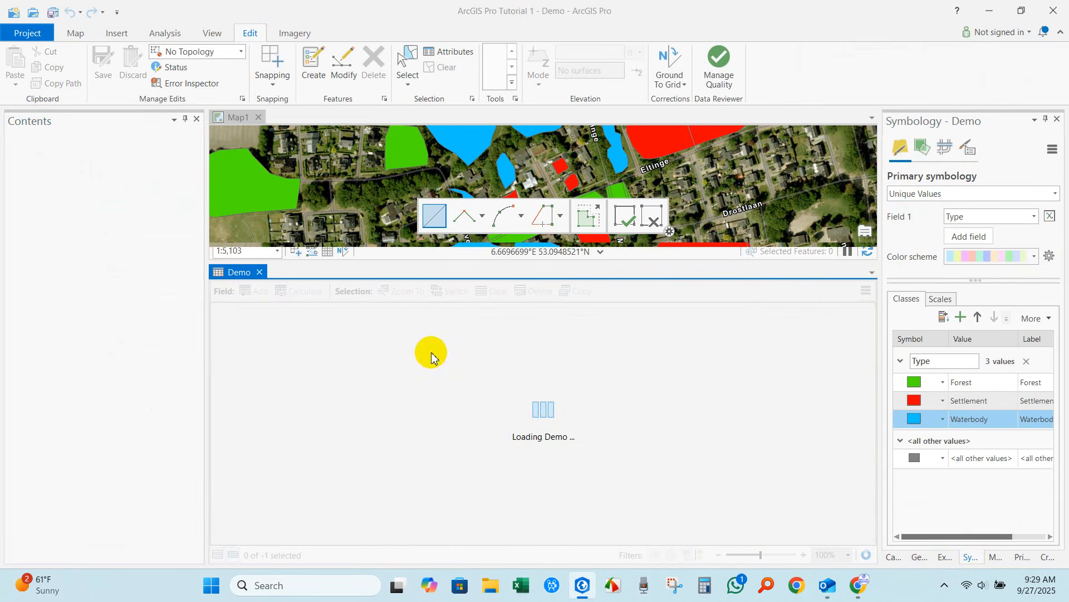